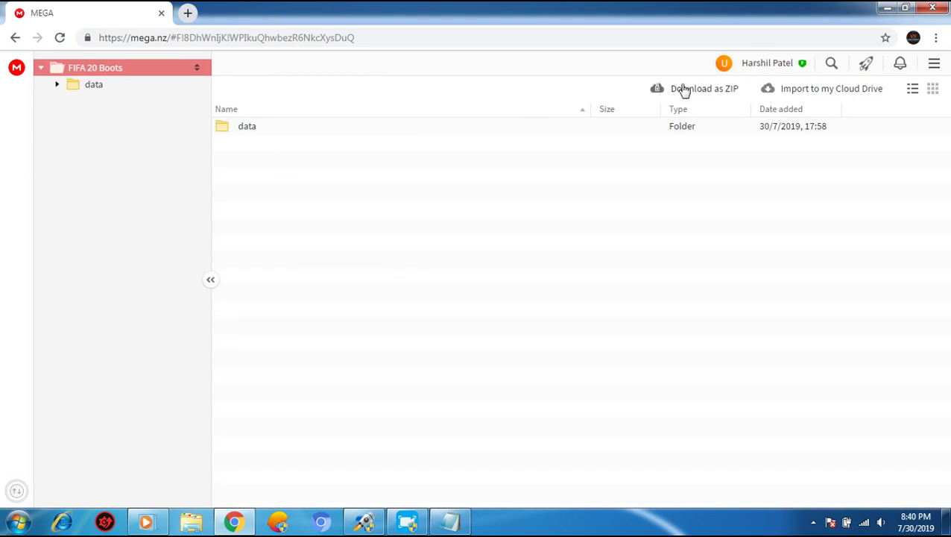
Step: Start downloading the FIFA 20 Boots folder as a ZIP and cancel the transfer
click(673, 89)
mouse_move(346, 484)
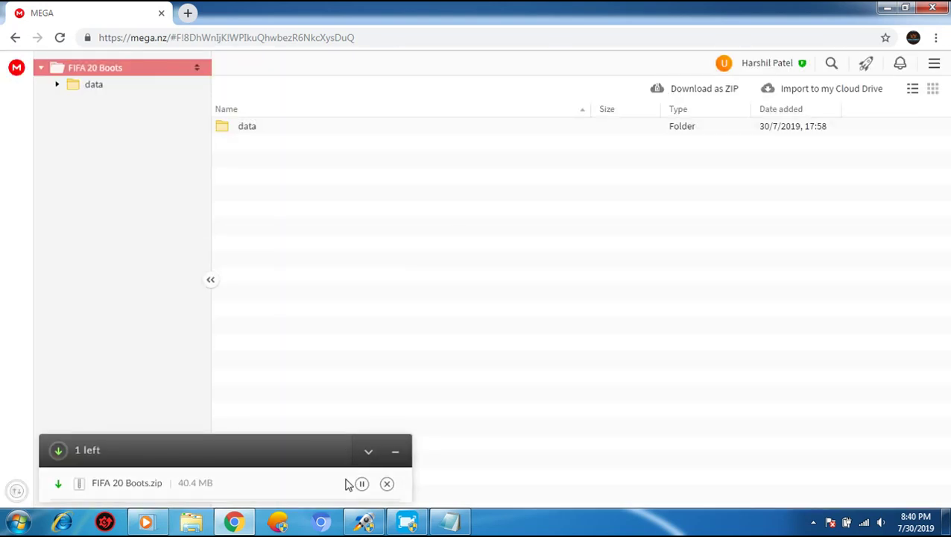
click(387, 484)
Step: Switch to Notepad, finish the note with "I Have The File Aready So i cancelled It", and minimize it
click(449, 521)
text(I Have )
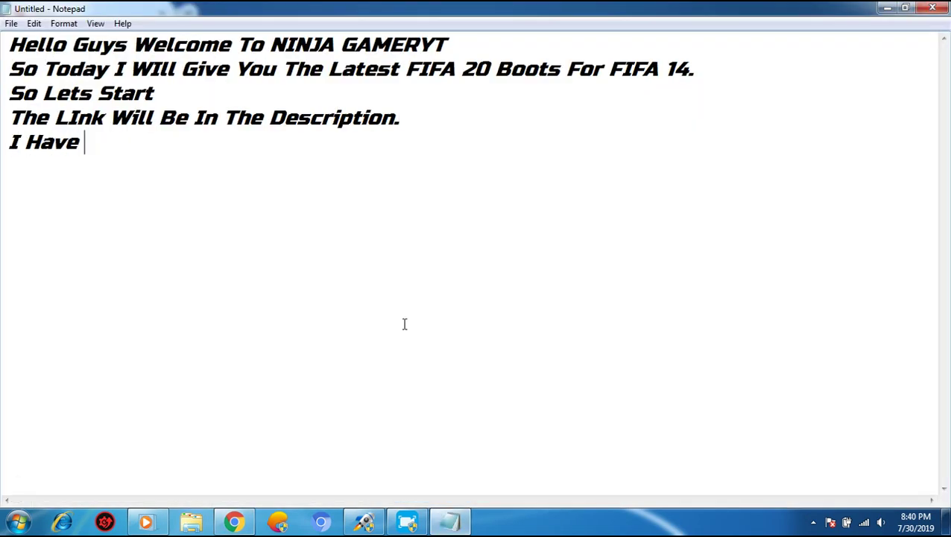
text(The Fi)
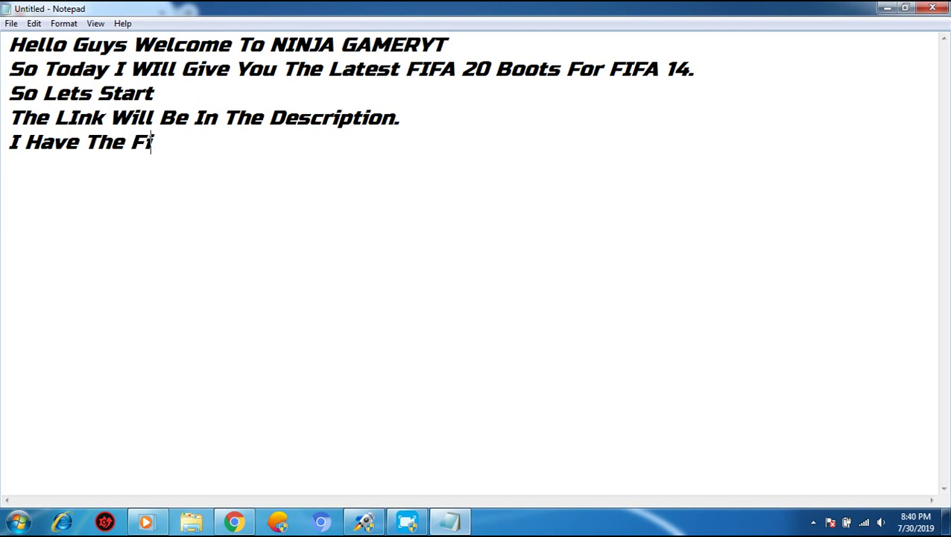
text(le Are)
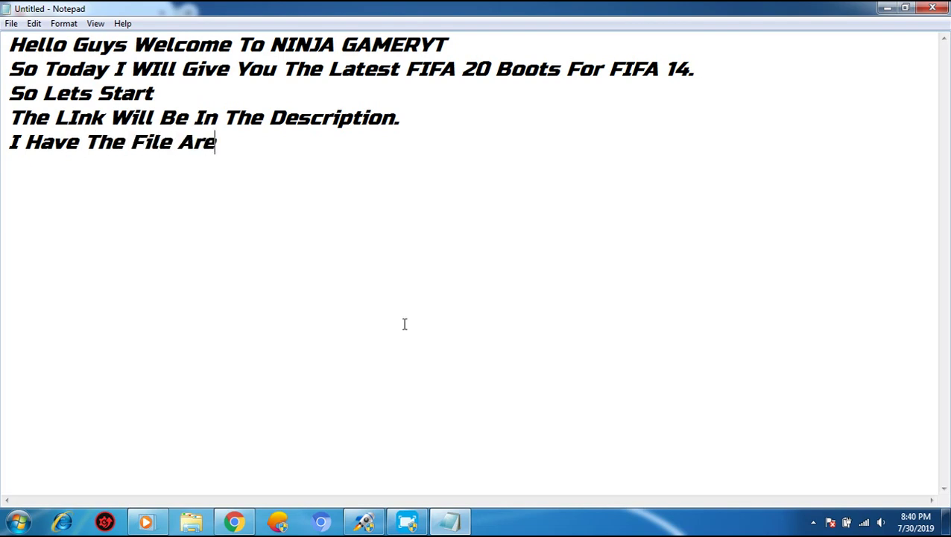
text(ady So Icancelled a)
key(BackSpace)
text(It)
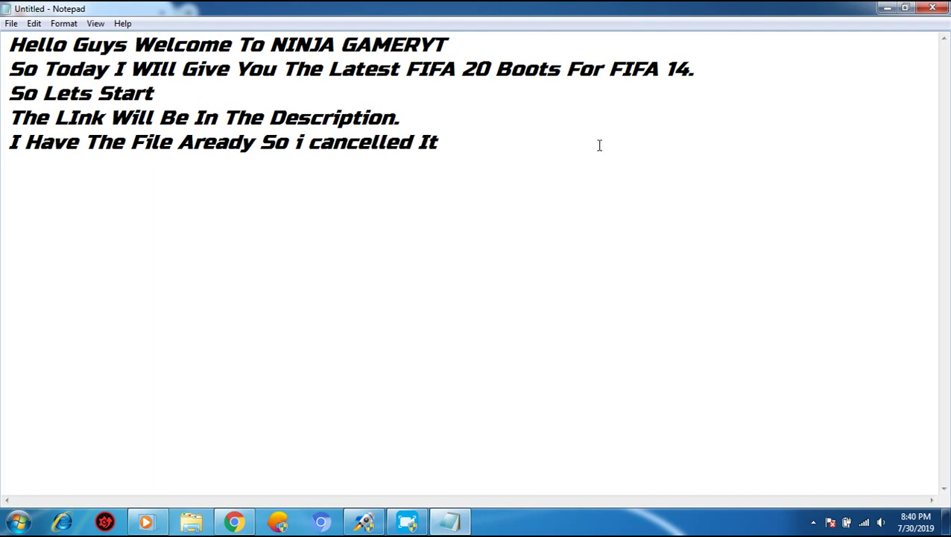
click(887, 7)
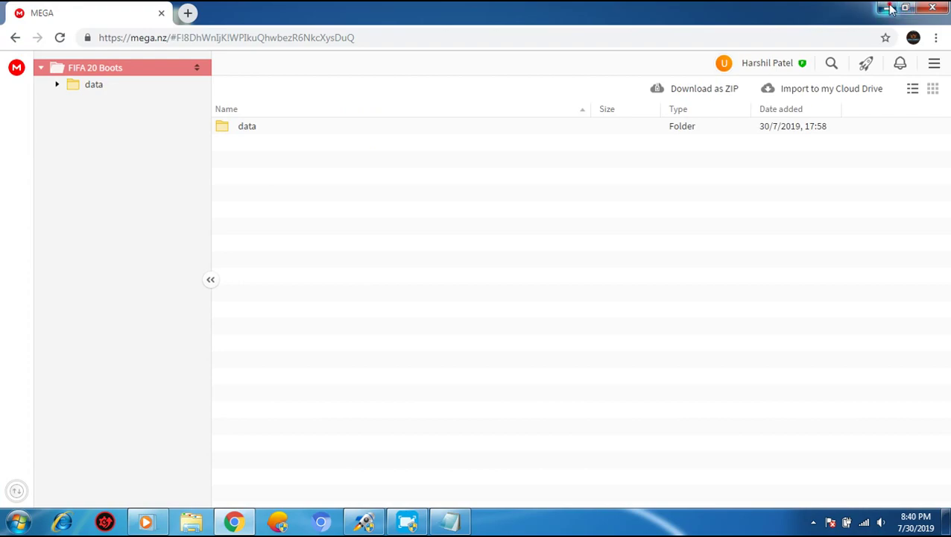
Step: Minimize the browser and copy the data folder from the FIFA 20 Boots folder on the desktop
click(887, 7)
double_click(146, 315)
click(187, 116)
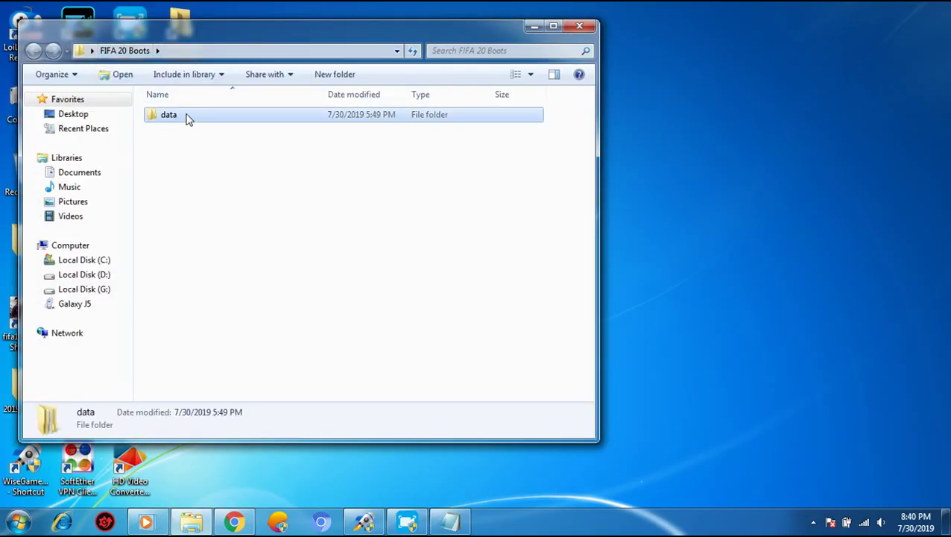
right_click(185, 115)
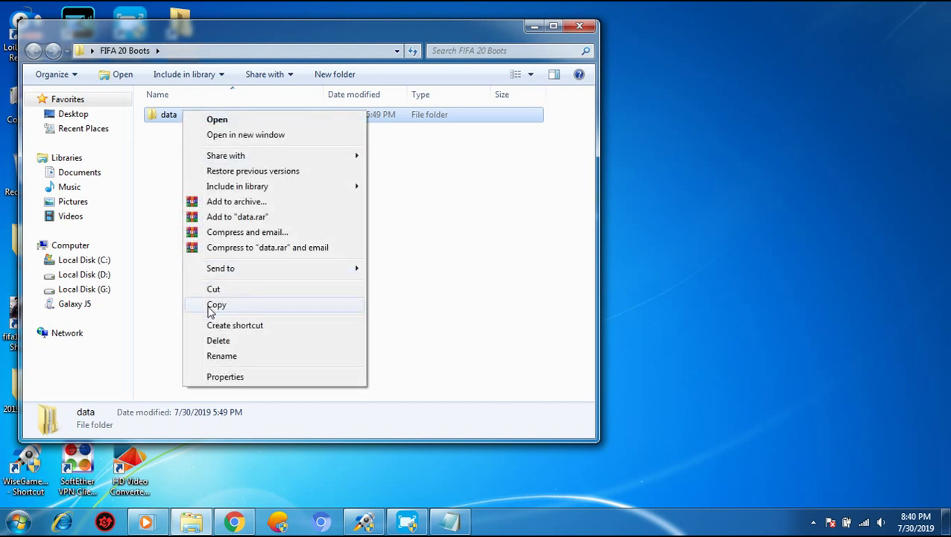
click(211, 305)
Step: Open the Game folder inside Fifa 14 on Local Disk (D:)
click(116, 276)
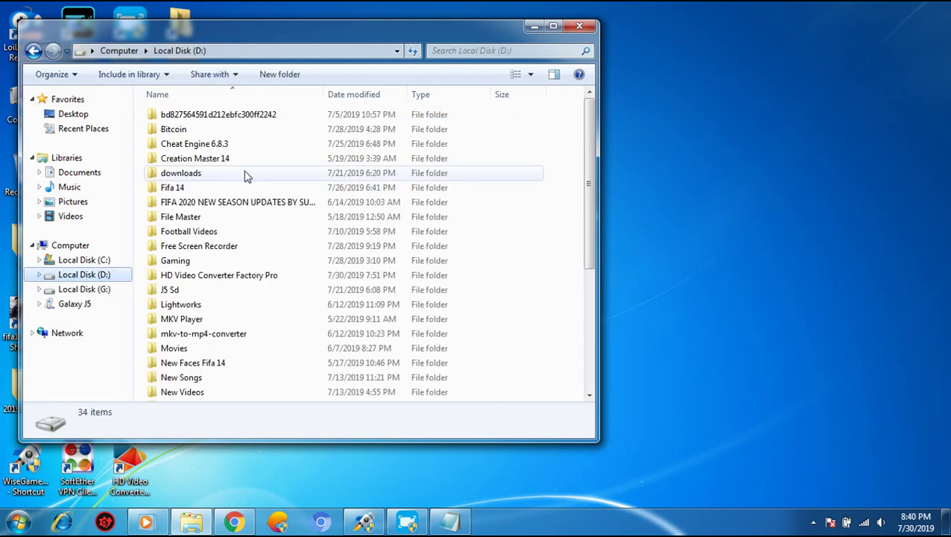
double_click(244, 188)
click(247, 132)
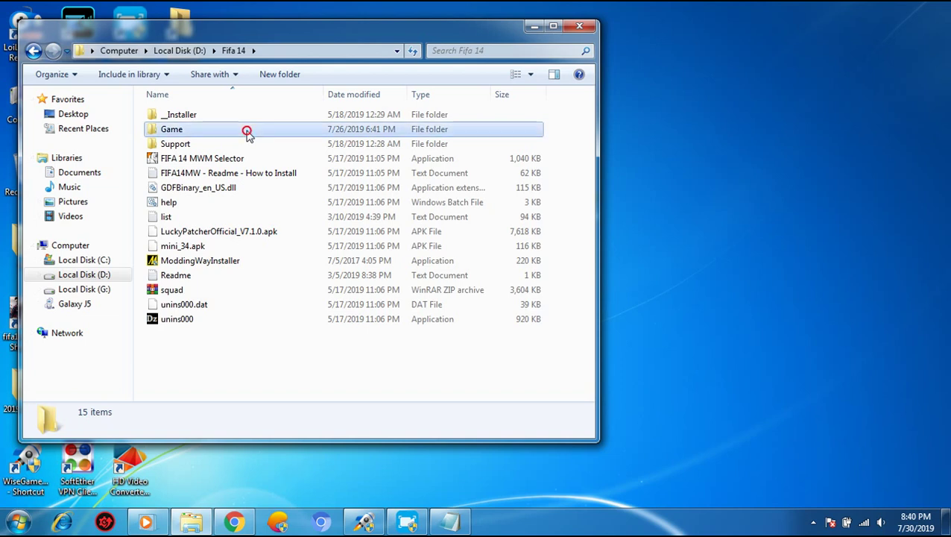
double_click(253, 132)
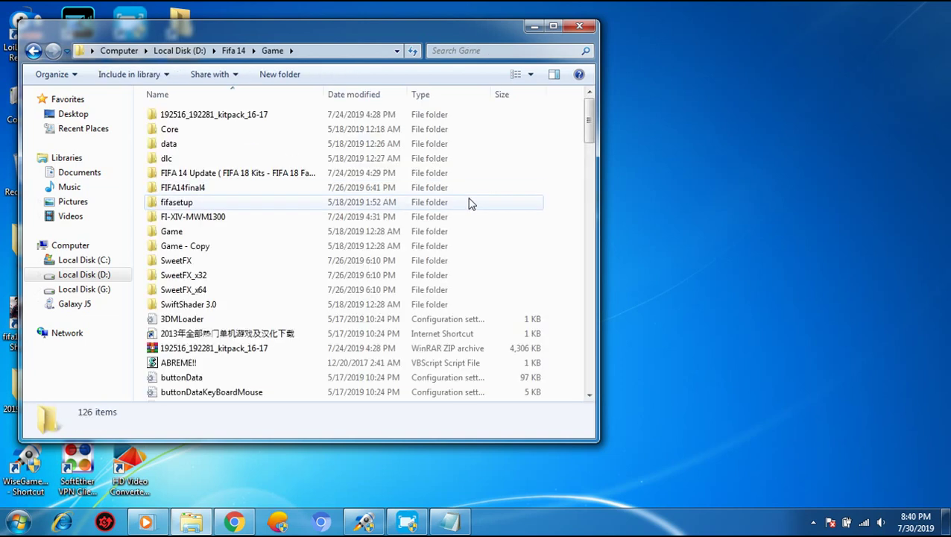
Step: Paste the copied data folder into the Game folder, merging it with the existing data folder, and minimize the window
right_click(549, 199)
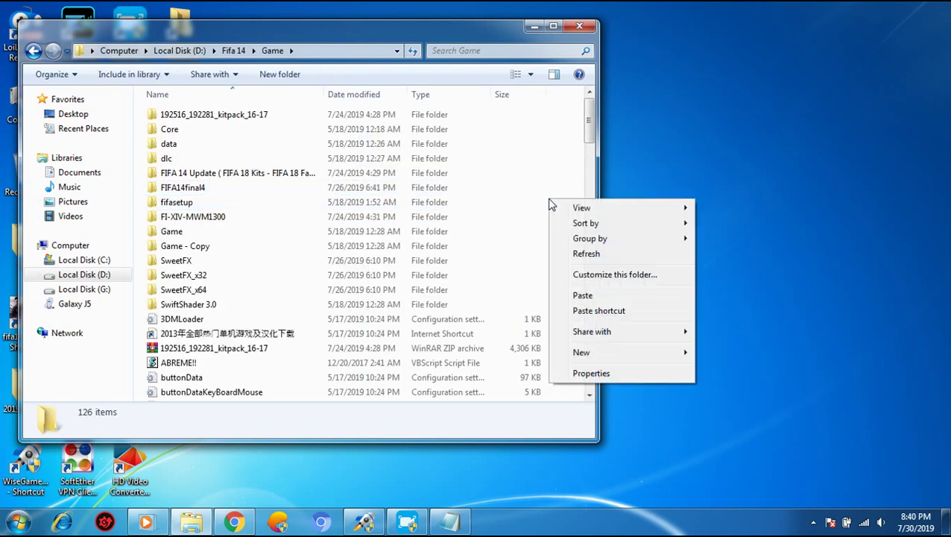
click(564, 296)
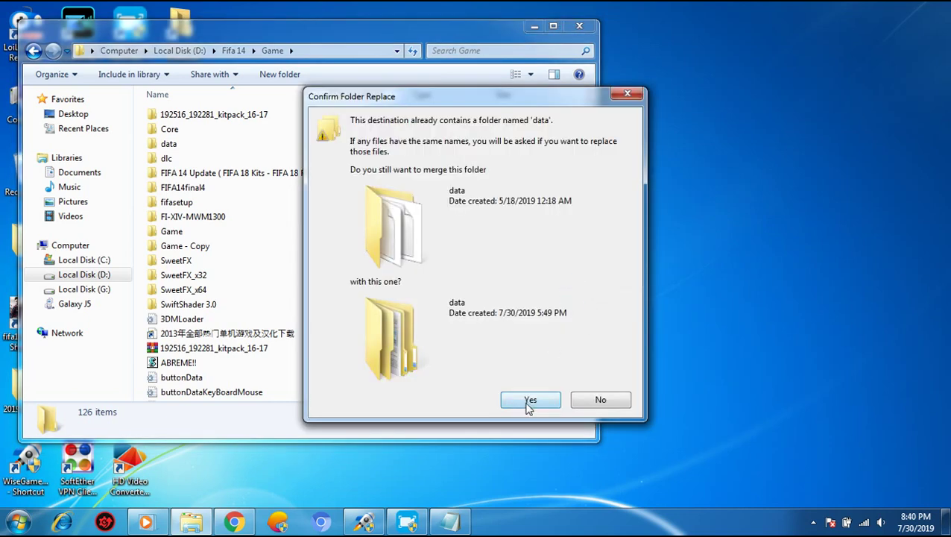
click(528, 401)
click(443, 417)
key(Return)
click(442, 414)
click(479, 214)
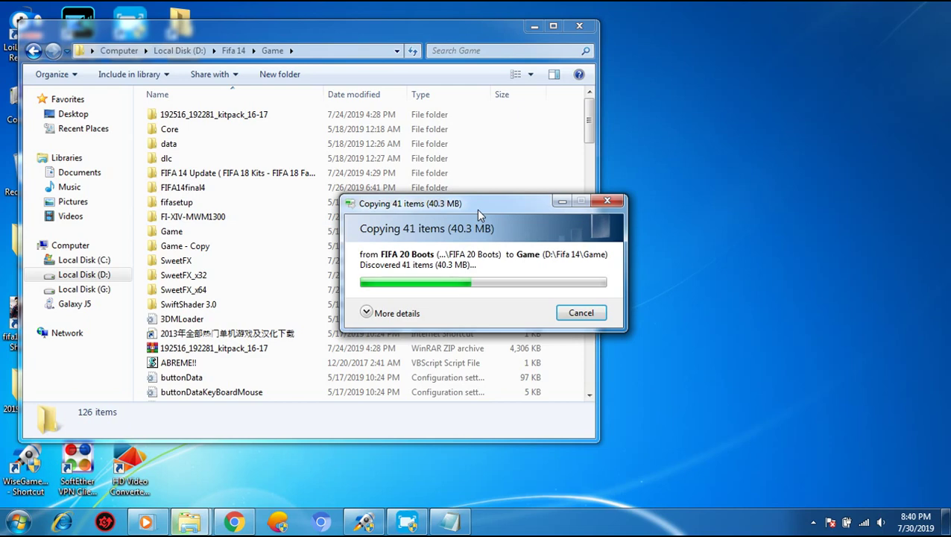
click(532, 29)
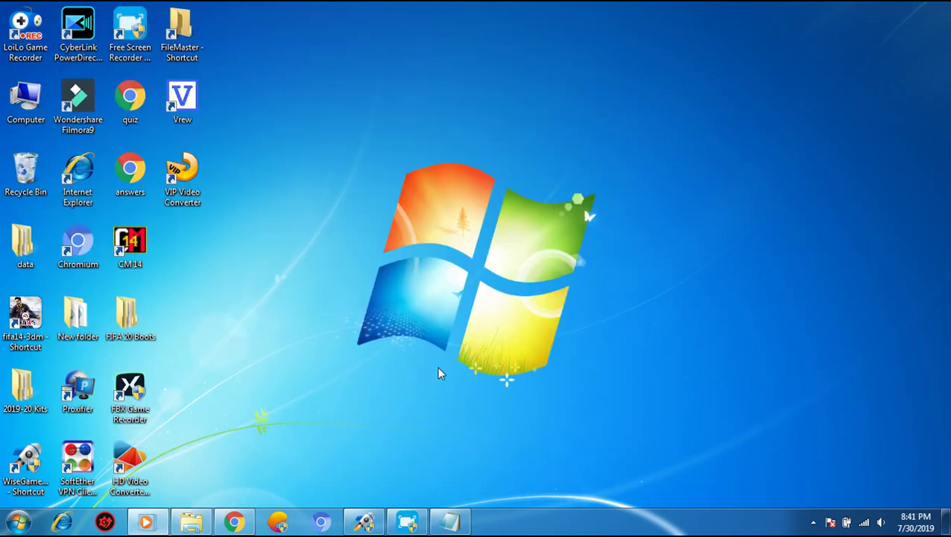
Step: Add the Notepad line "Now Open File Master If You dont Have Download It Link Is in Description." after a blank line and minimize Notepad
click(438, 515)
key(Return)
key(Return)
text(Now )
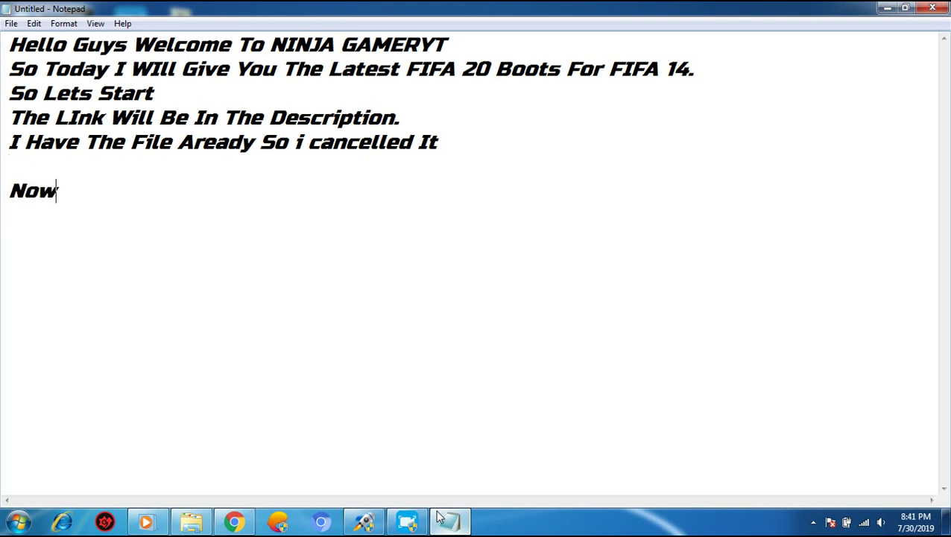
text(Open FIl)
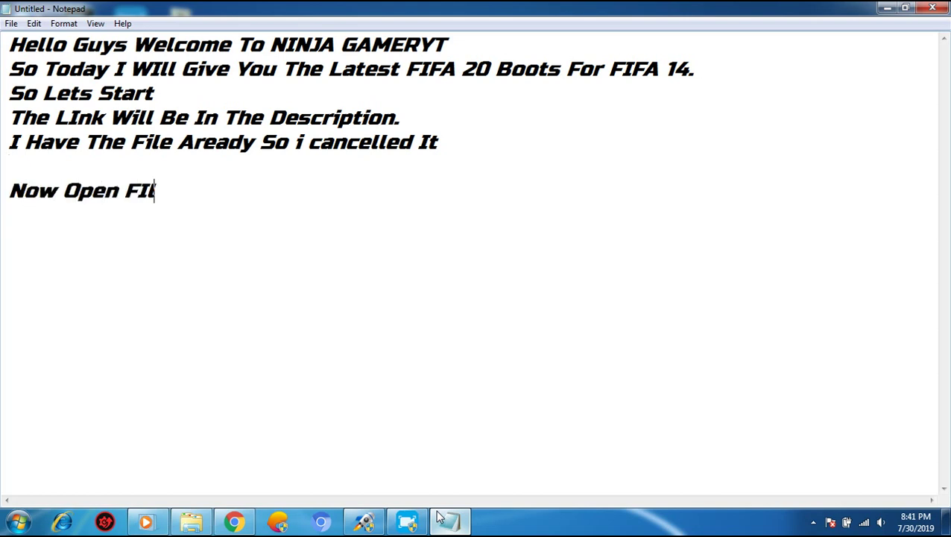
text(e M)
key(BackSpace)
key(BackSpace)
key(BackSpace)
key(BackSpace)
key(BackSpace)
text(ile Master )
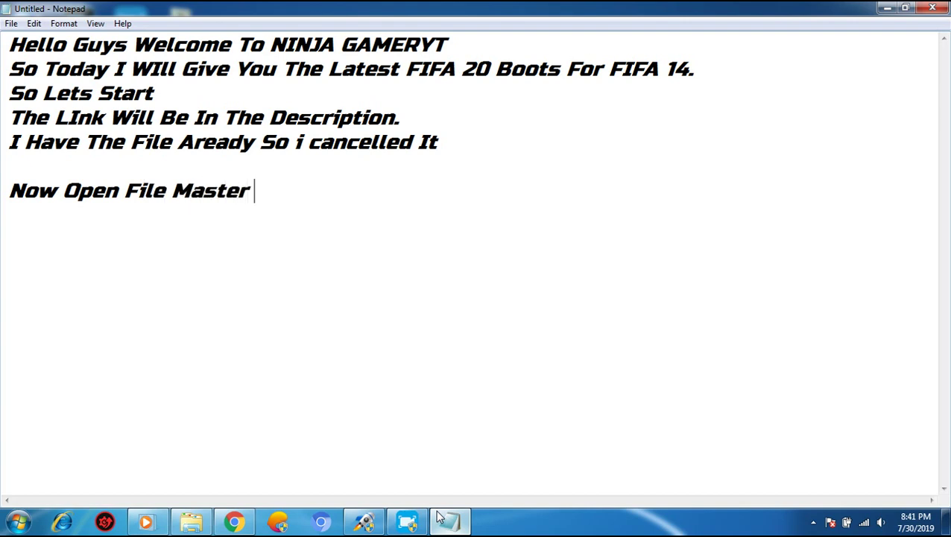
text(If You d)
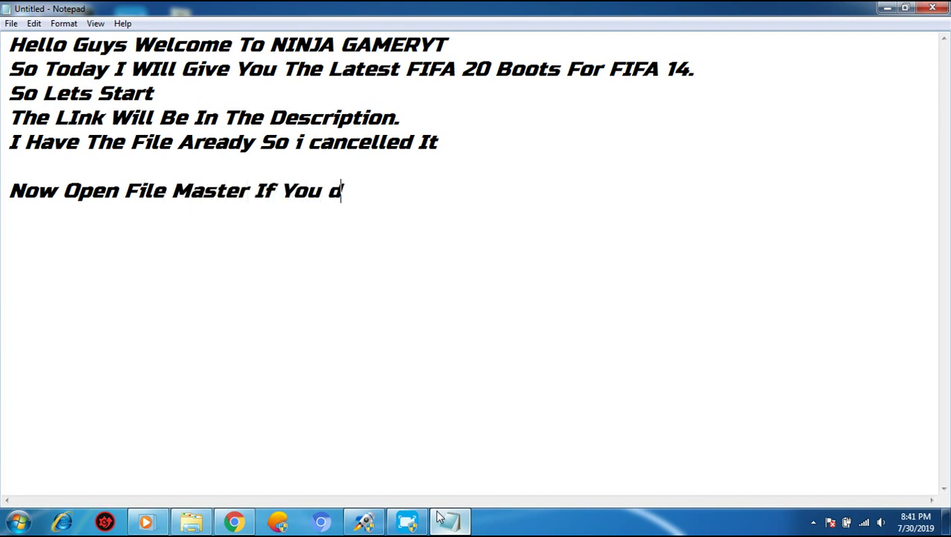
text(ont Have )
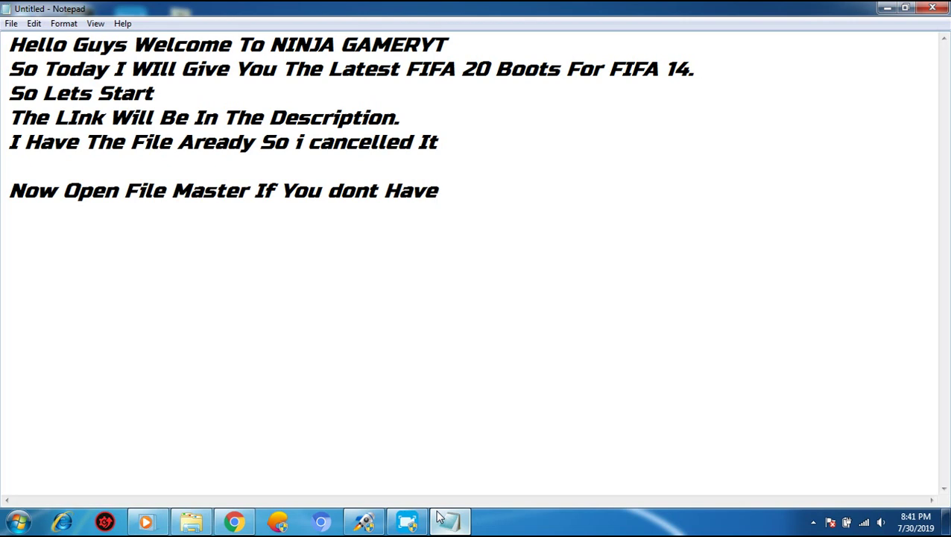
text(Download It Link Is in Descriptio)
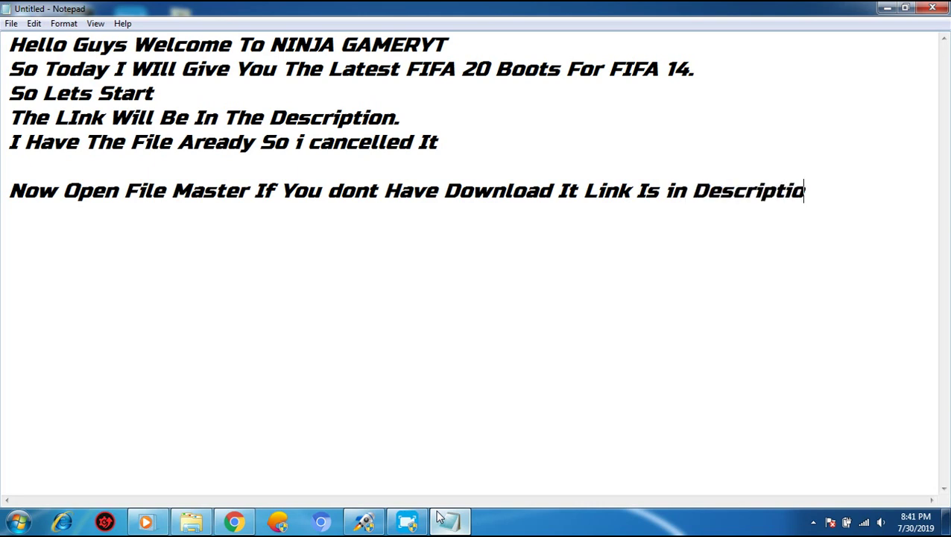
text(n.)
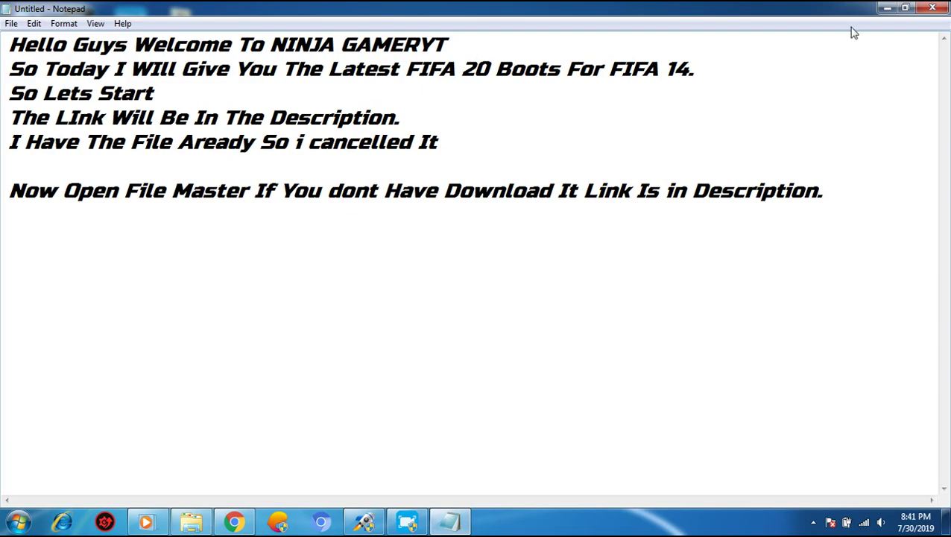
click(884, 8)
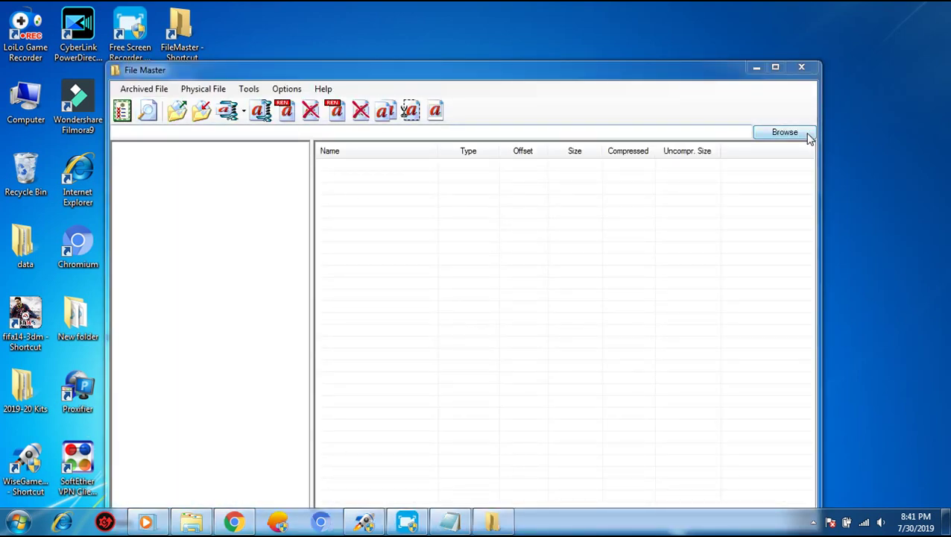
Step: In File Master, set the Fifa 14 folder on Local Disk (D:) as the root folder
click(780, 133)
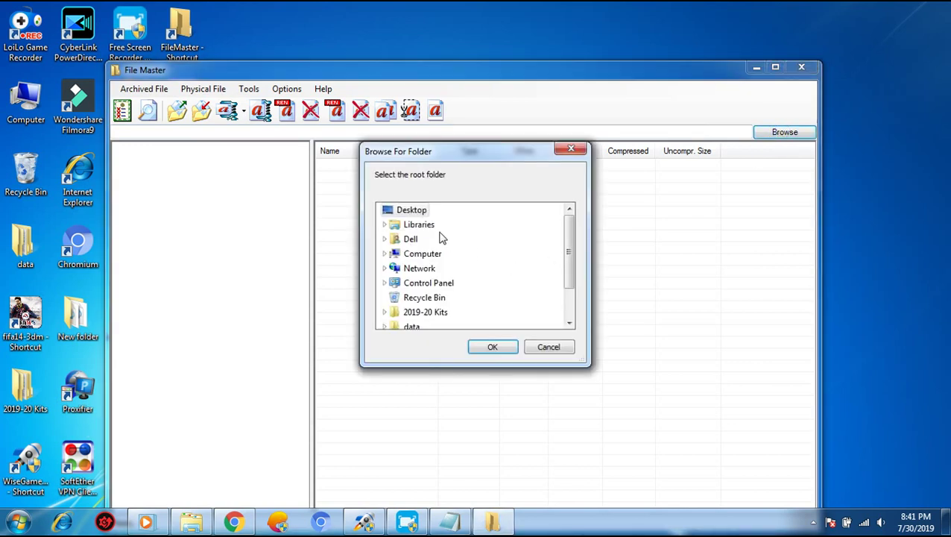
click(385, 253)
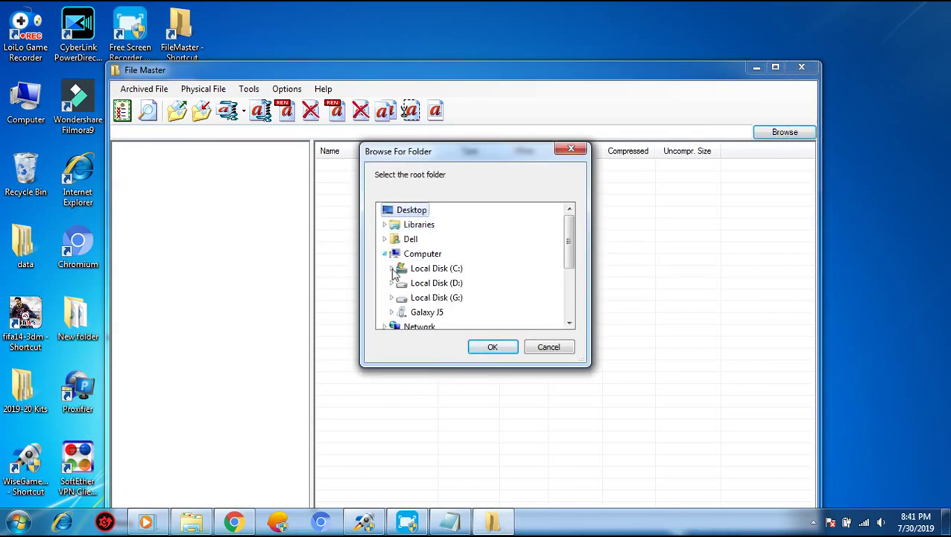
click(392, 286)
click(408, 298)
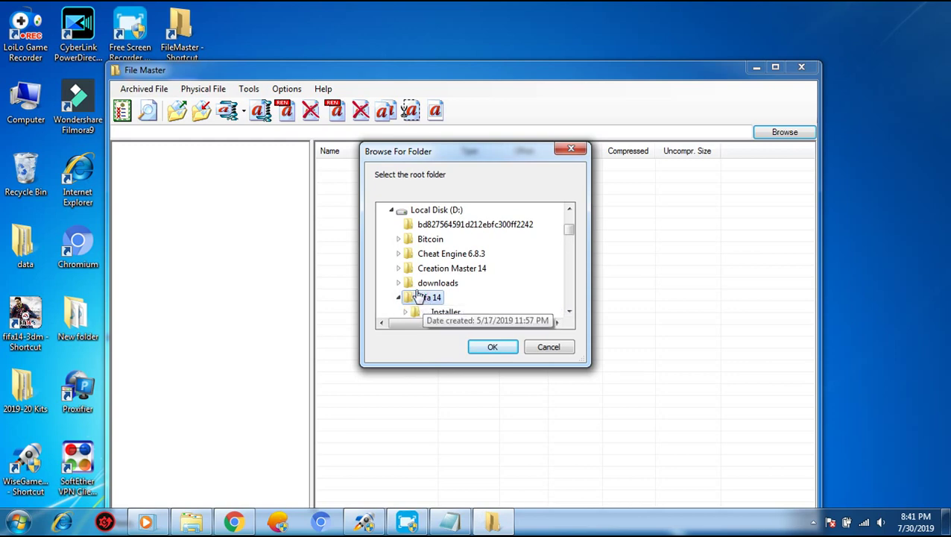
click(492, 347)
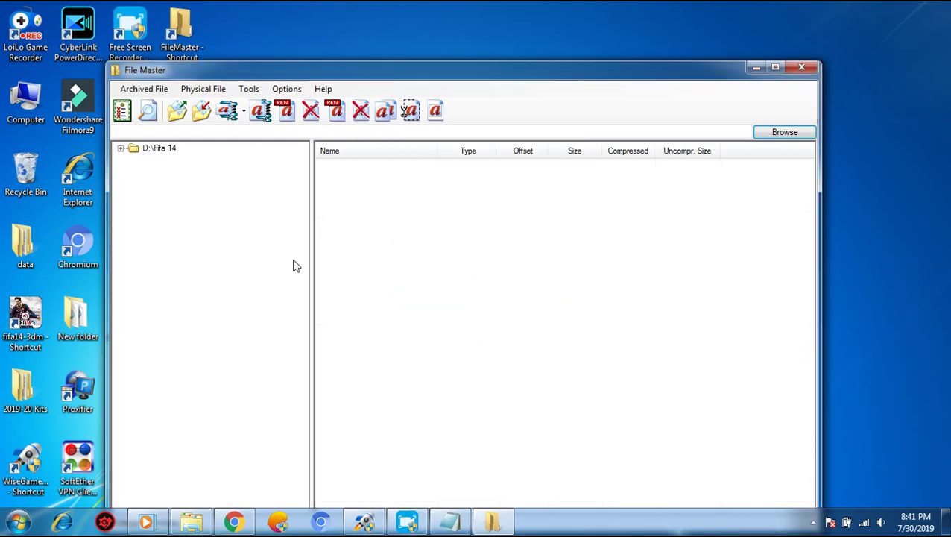
Step: Select the data folder under Game, regenerate the Bh, dismiss the Windows color scheme prompt, and close File Master
click(122, 151)
click(140, 160)
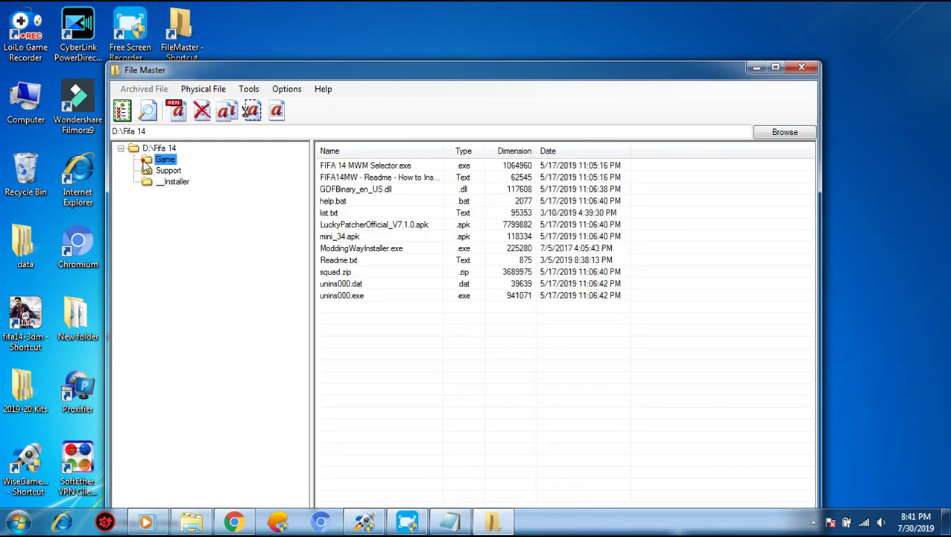
click(134, 161)
click(174, 193)
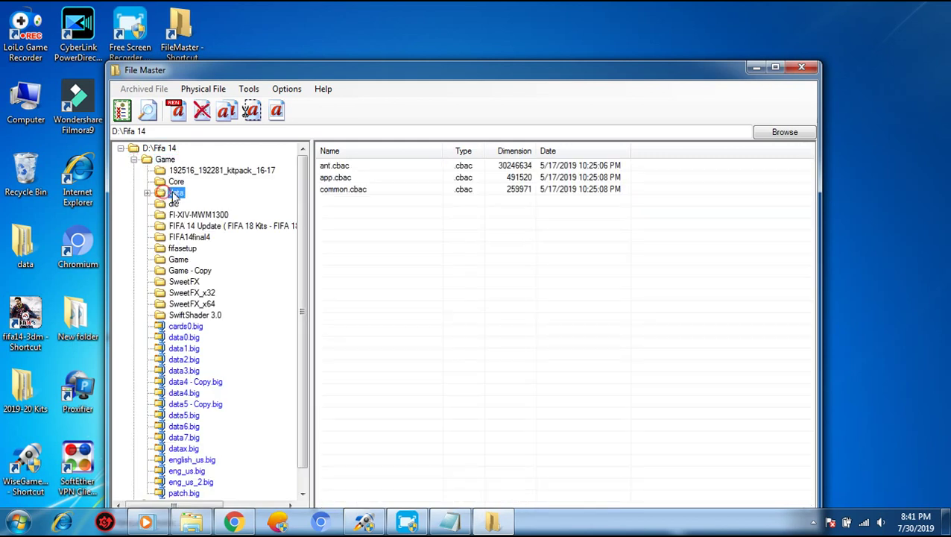
click(122, 112)
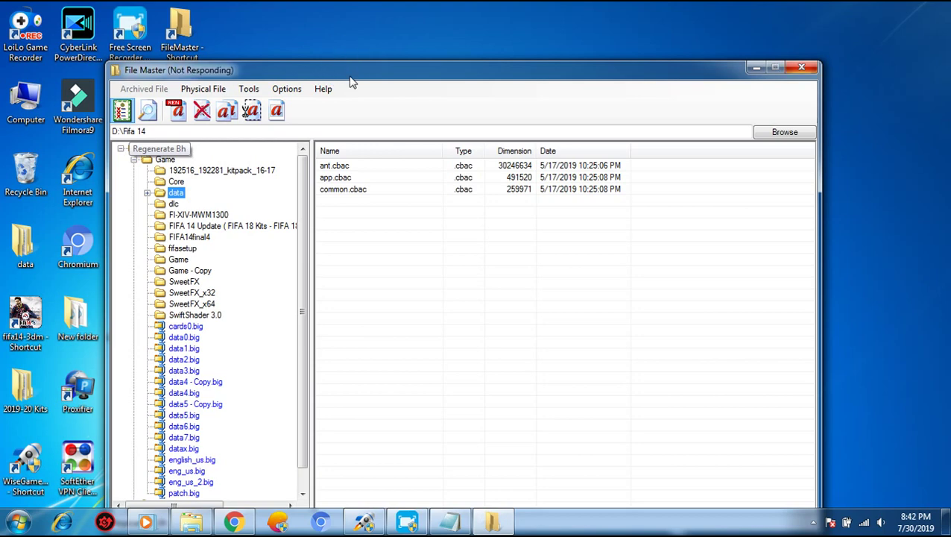
drag(351, 81, 363, 22)
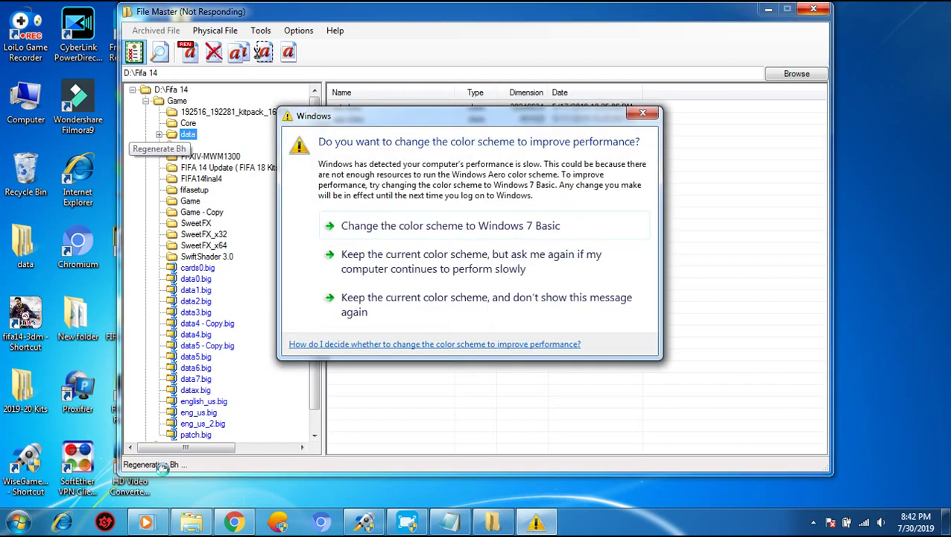
click(642, 113)
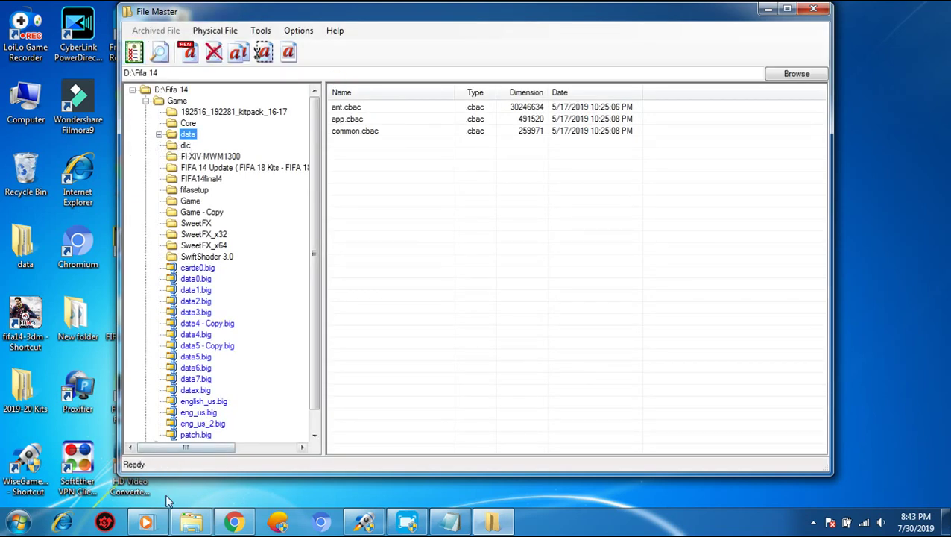
click(812, 11)
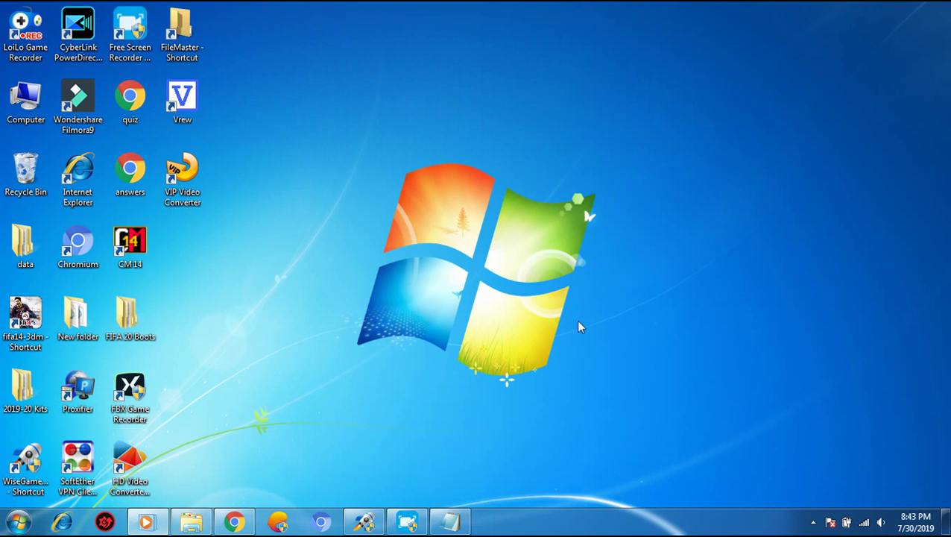
Step: Add the line "You Are Done" at the end of the Notepad note
click(450, 524)
key(Return)
text(You A)
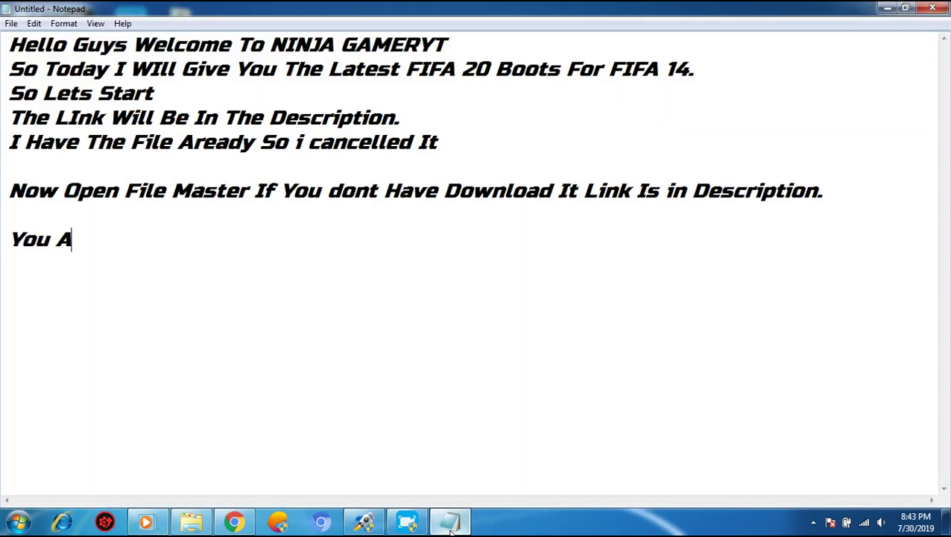
text(re Di)
key(BackSpace)
text(one )
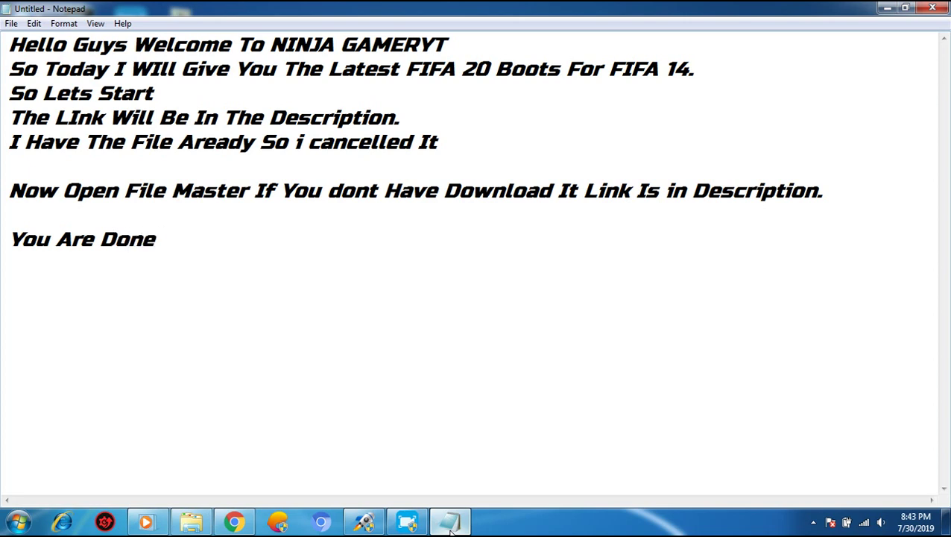
Step: Extend the "You Are Done" line in the note with "If You Want to see The boots I Can Show You The Video"
text(If Yo)
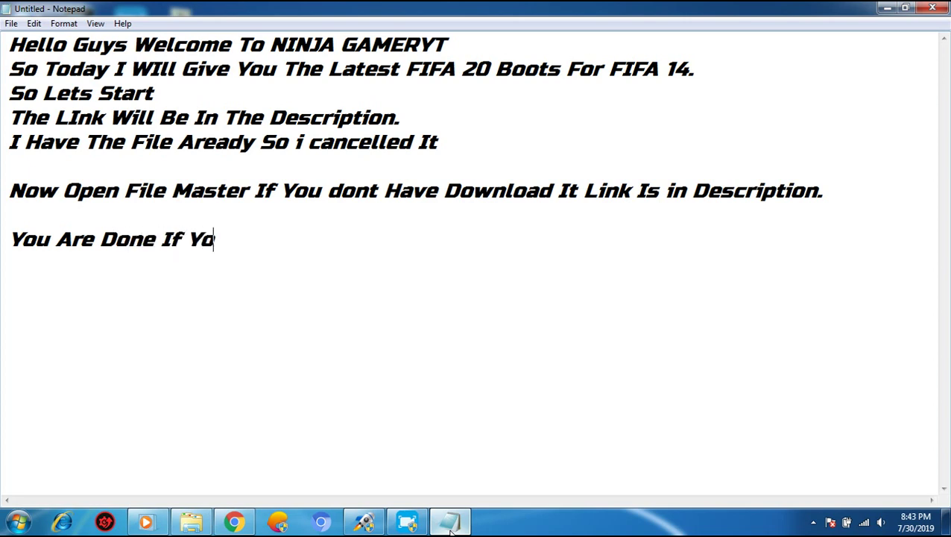
text(u Want t)
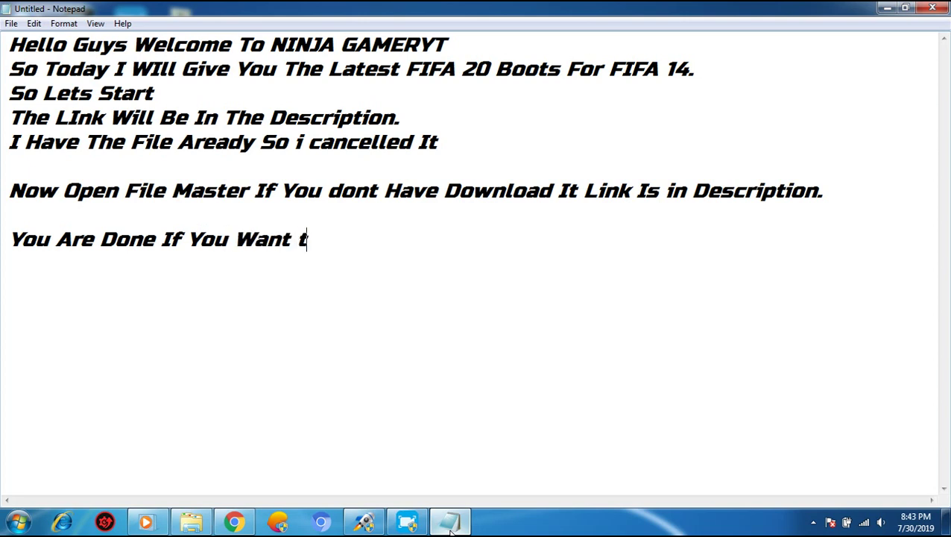
text(o see The b)
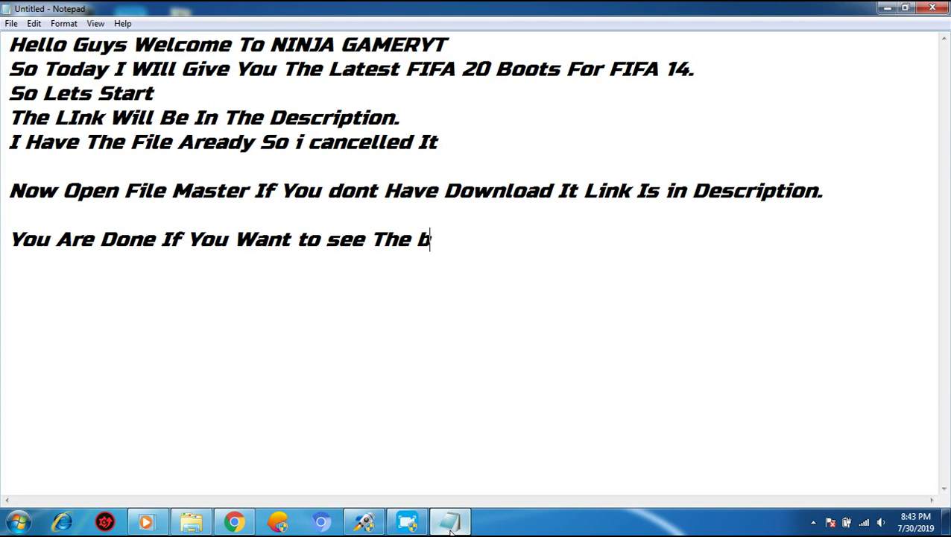
text(oots I Ca)
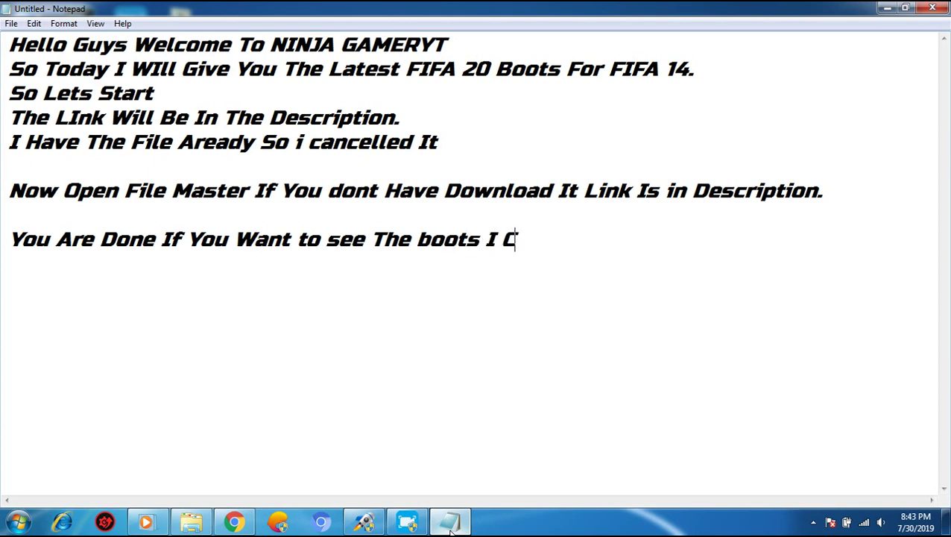
text(n Show You )
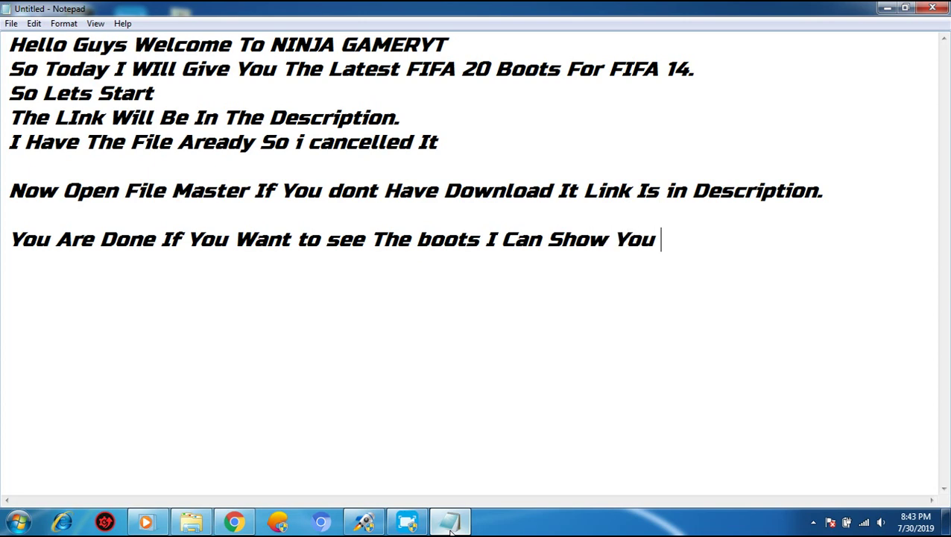
text(The Video)
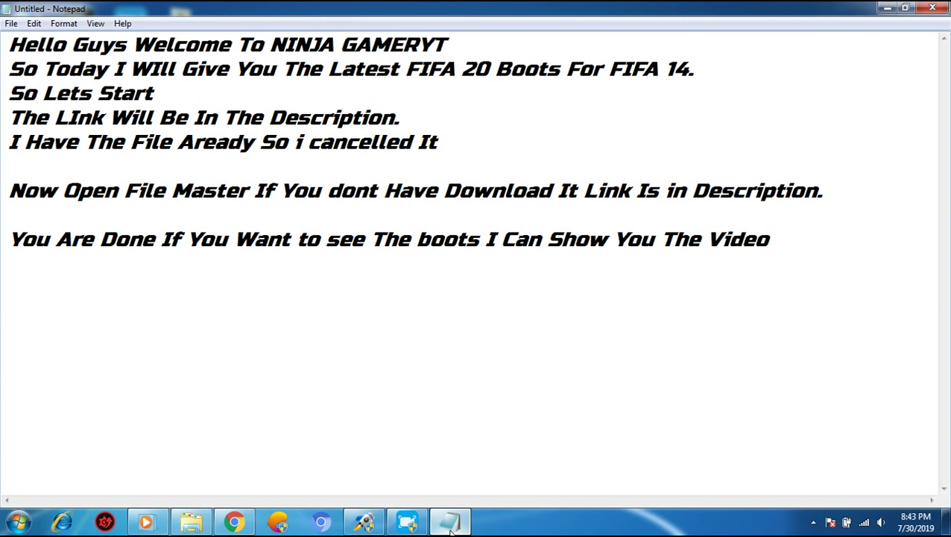
Step: Add the line "Sorry But I wasnt Able To Put the video of boots On Youtube Due To Some reason" to the note
text(rry)
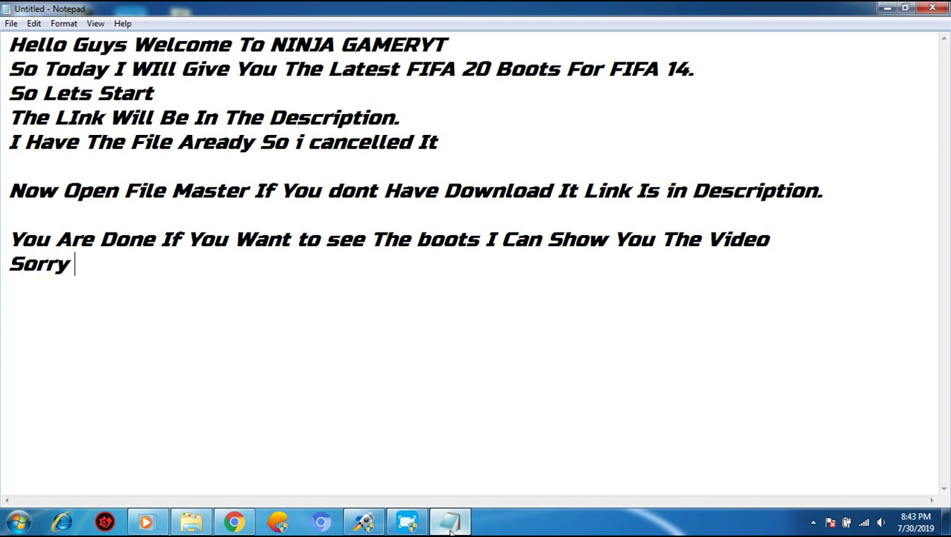
text( But I wasnt Able To Put the video)
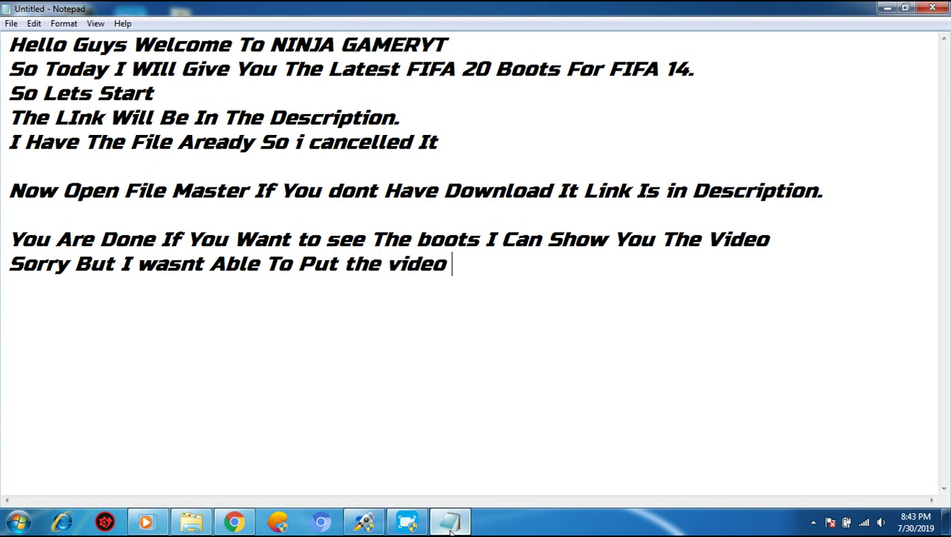
text( of boots )
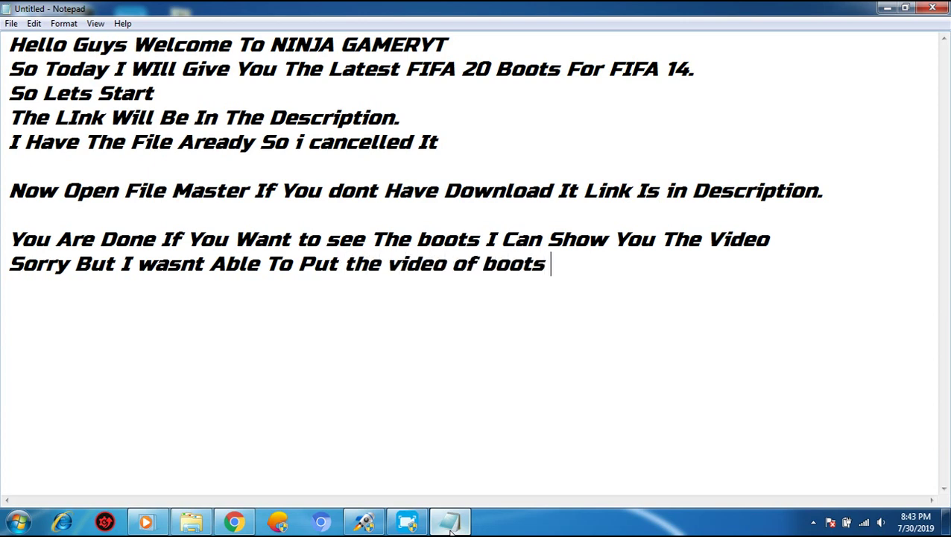
text(On Youtu)
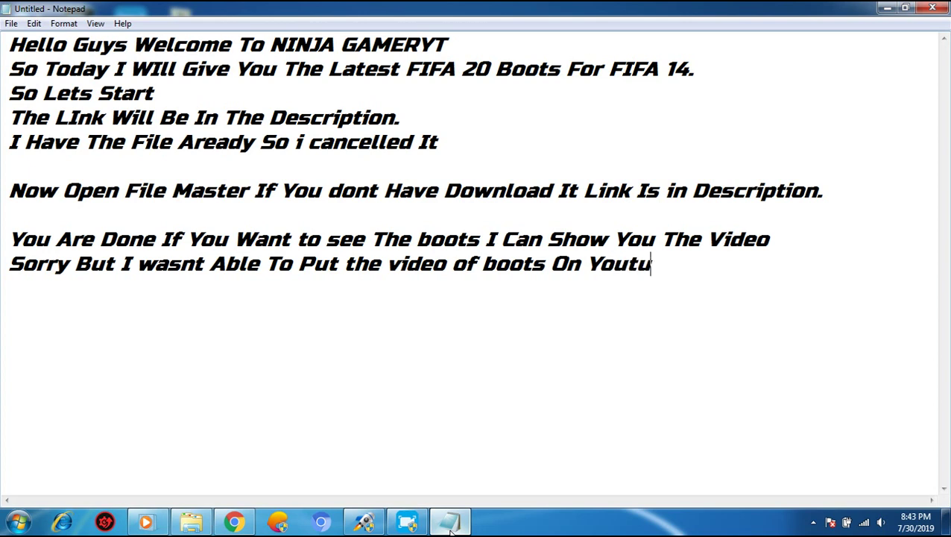
text(be Due To )
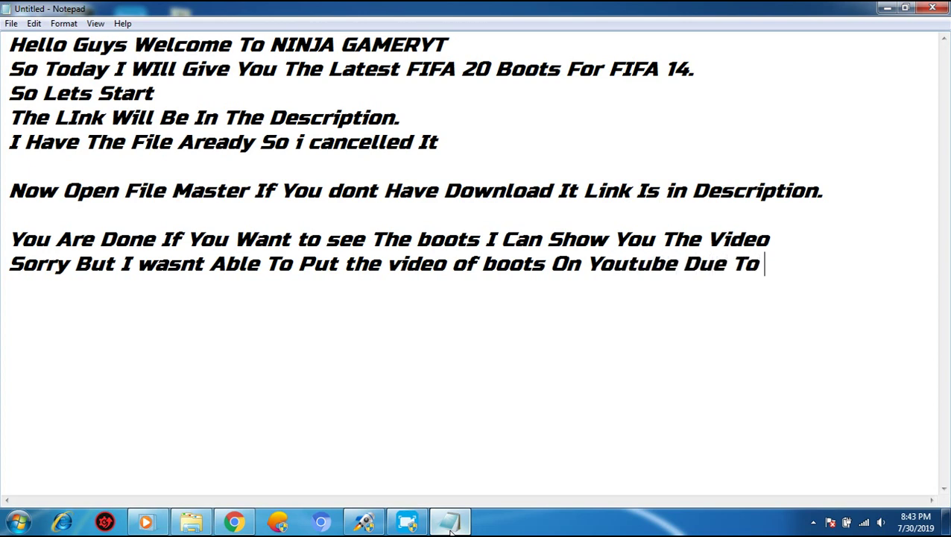
text(Some rea)
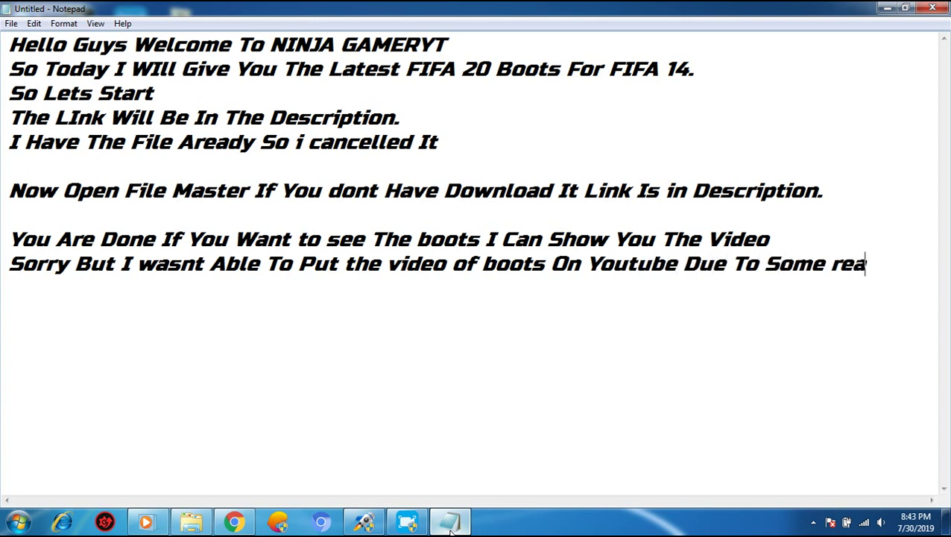
text(son So)
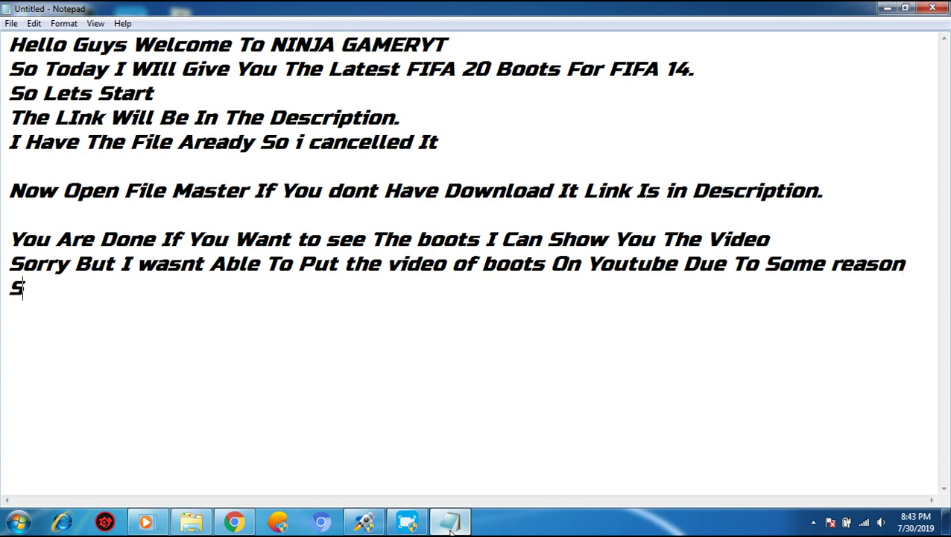
Step: Complete a new line reading "So lets See The Video." and minimize Notepad
text( let)
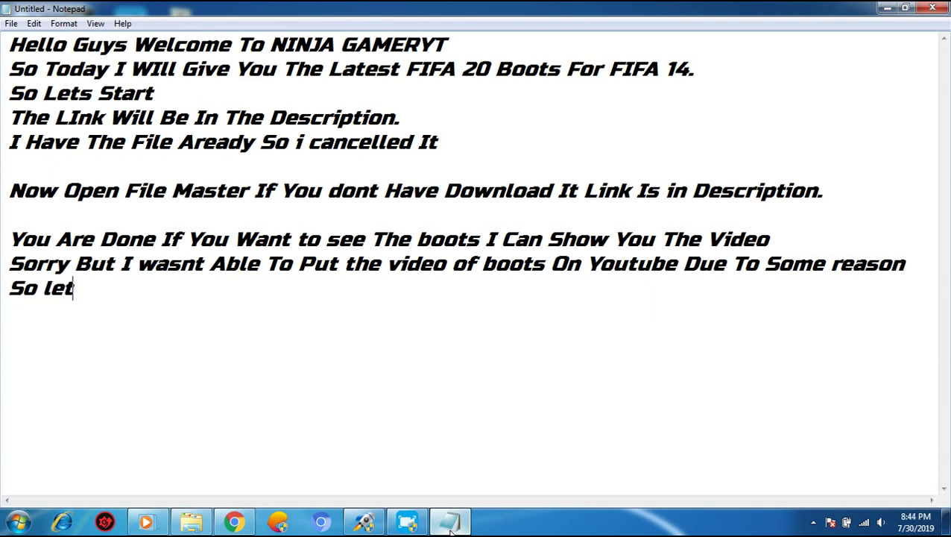
text(s See The Video.)
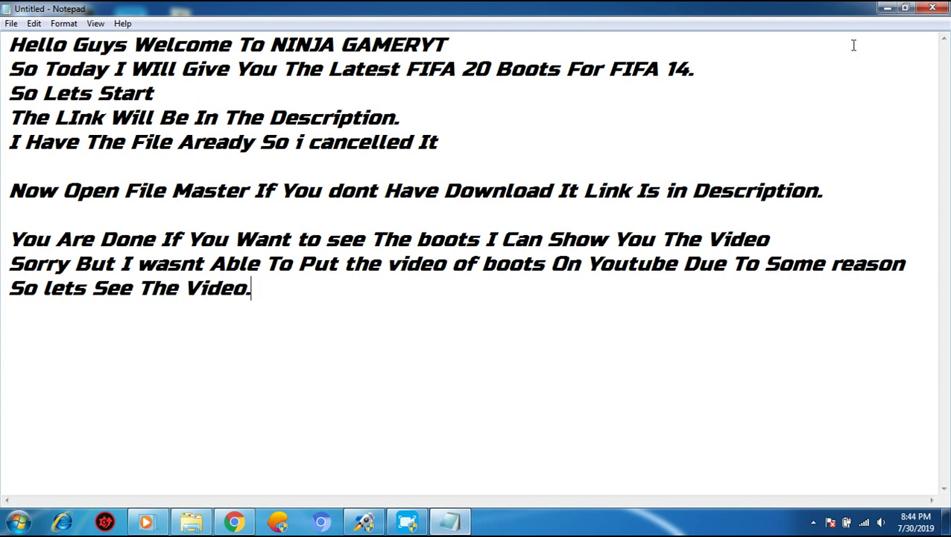
click(887, 7)
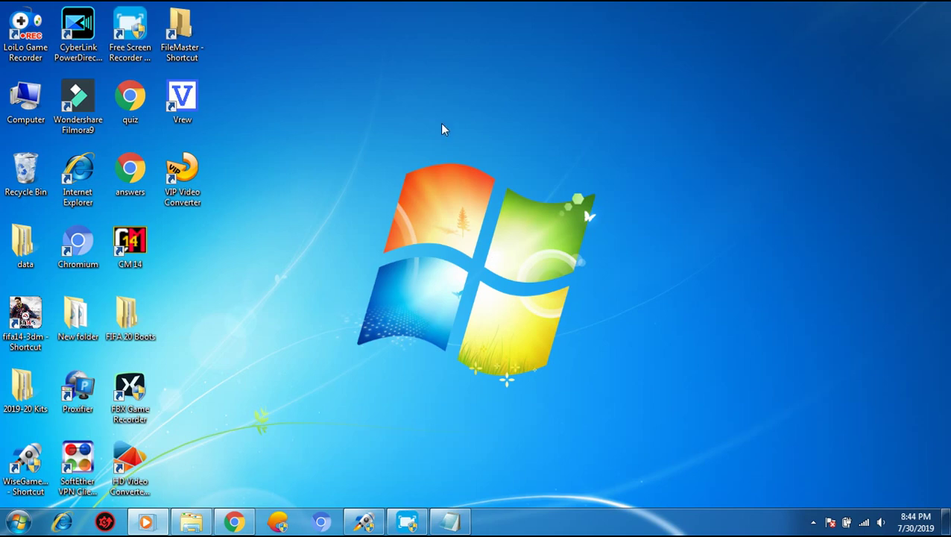
Step: Open Local Disk (D:) from Computer on the desktop
double_click(21, 107)
double_click(382, 128)
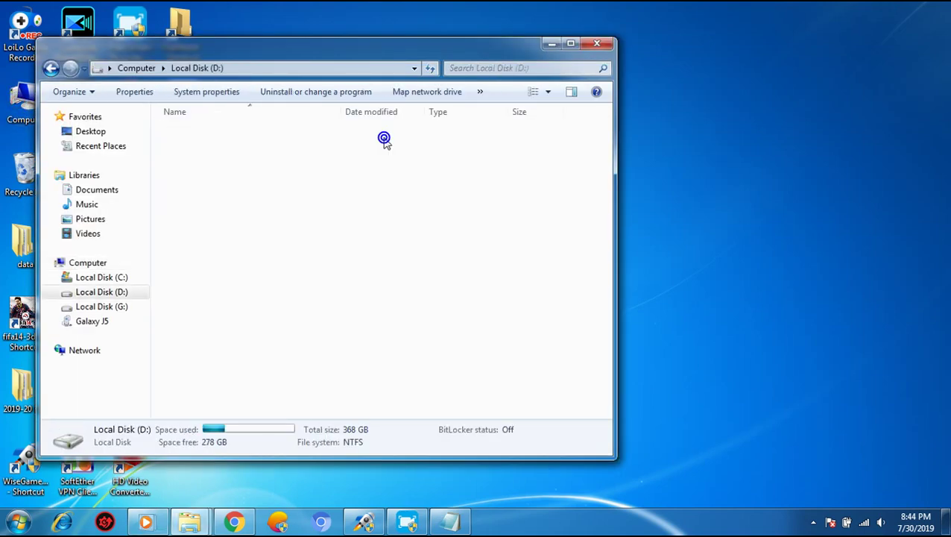
click(213, 378)
key(Down)
key(Down)
key(Down)
key(Down)
key(Down)
key(Down)
key(Down)
key(Down)
key(Down)
key(Down)
key(Down)
key(Down)
key(Down)
key(Return)
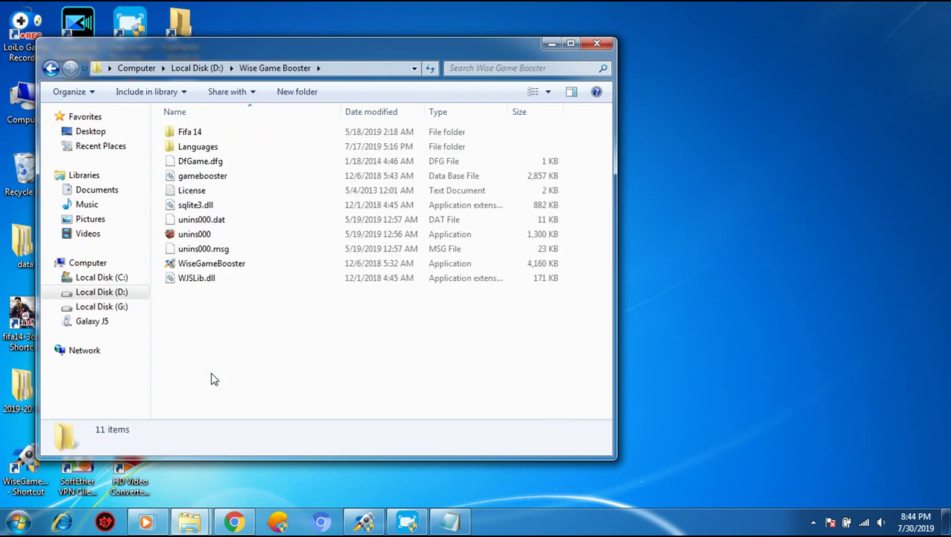
click(51, 68)
Step: Open the Youtube folder on Local Disk (D:) and play the FIFA 20 Boots Part 2 video
double_click(205, 414)
click(209, 239)
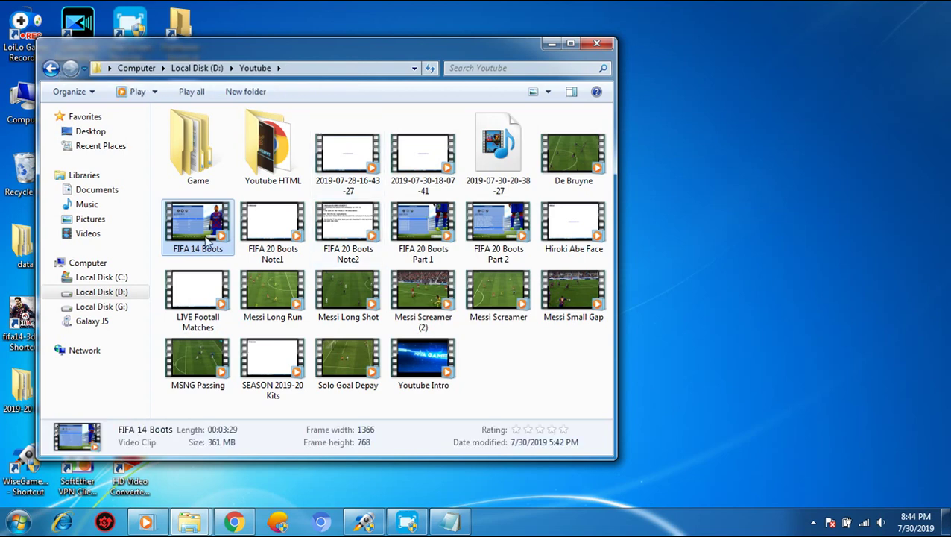
click(438, 243)
double_click(483, 232)
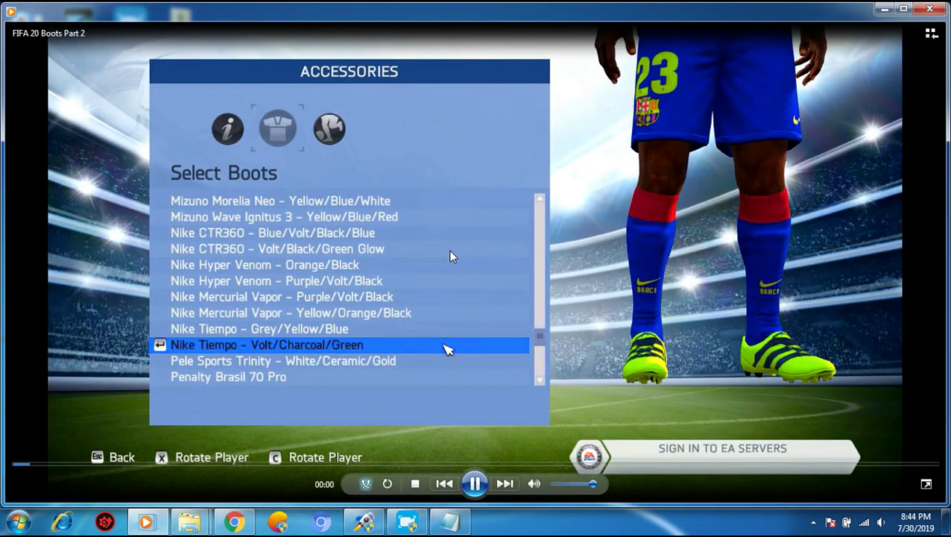
Step: Watch the boots preview, alternating between full screen and windowed view, and close the player and the Youtube folder window
double_click(451, 254)
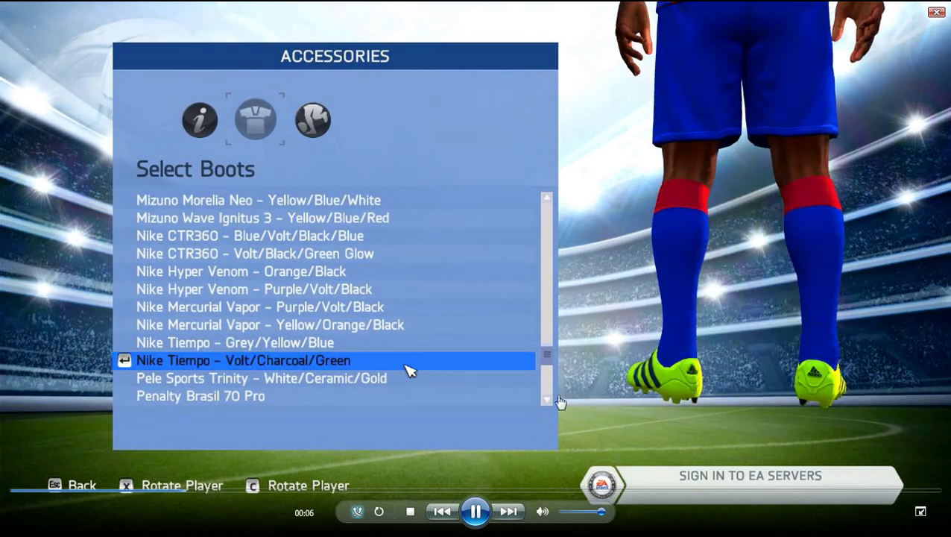
double_click(614, 402)
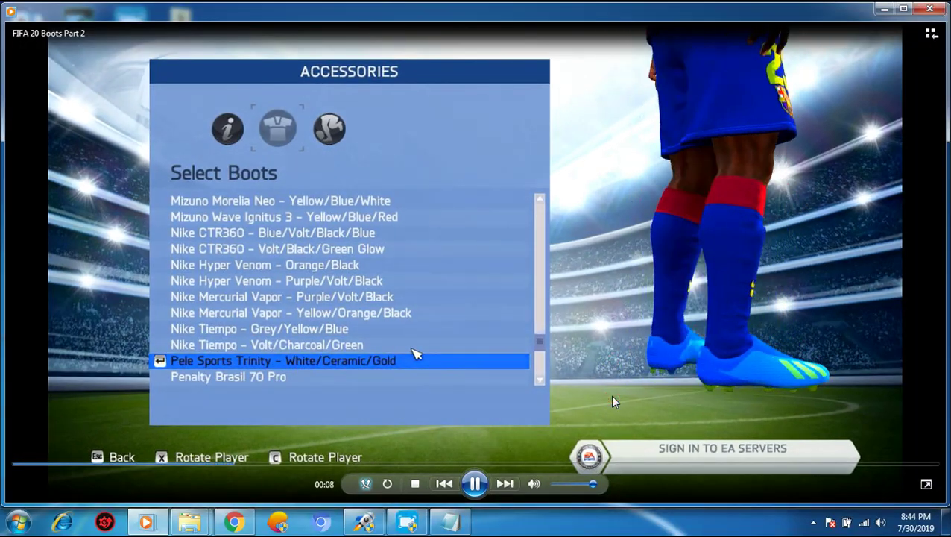
double_click(612, 398)
double_click(612, 399)
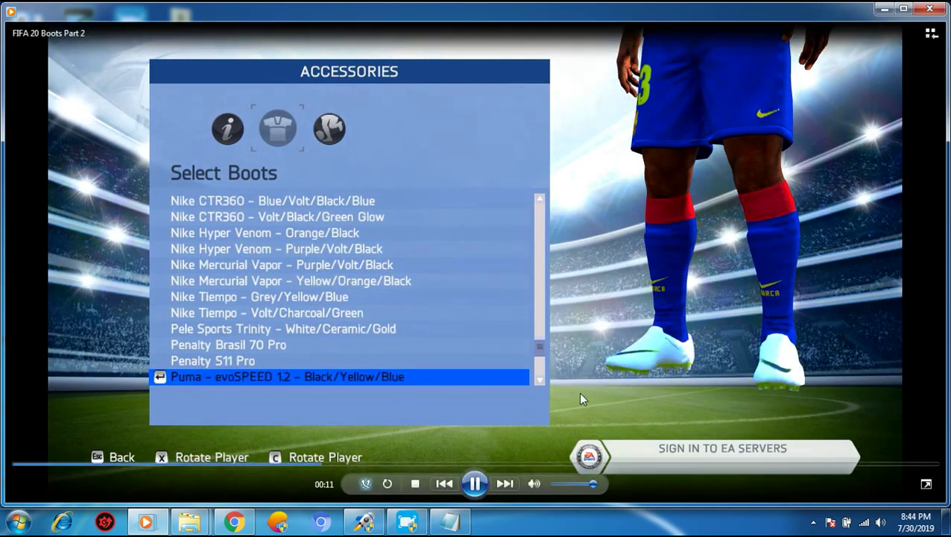
double_click(622, 363)
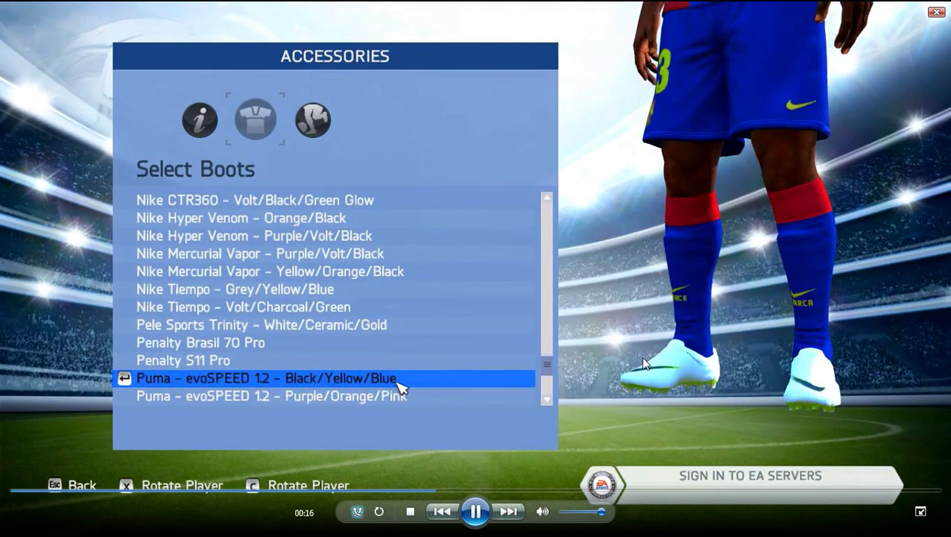
double_click(654, 354)
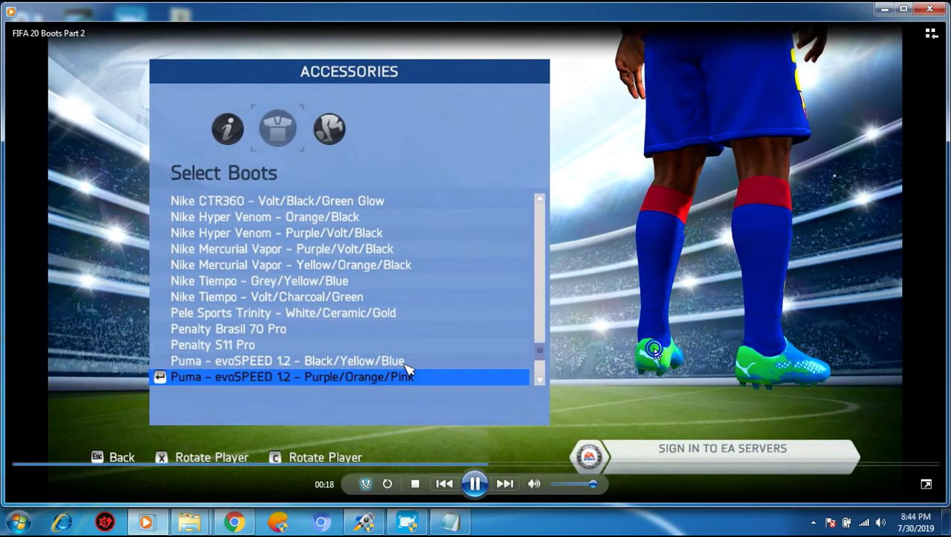
click(930, 9)
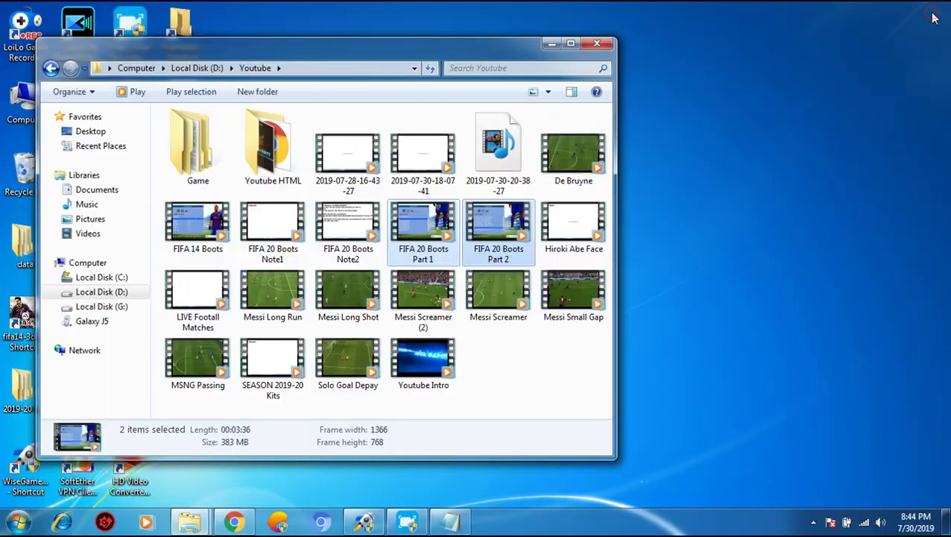
click(596, 44)
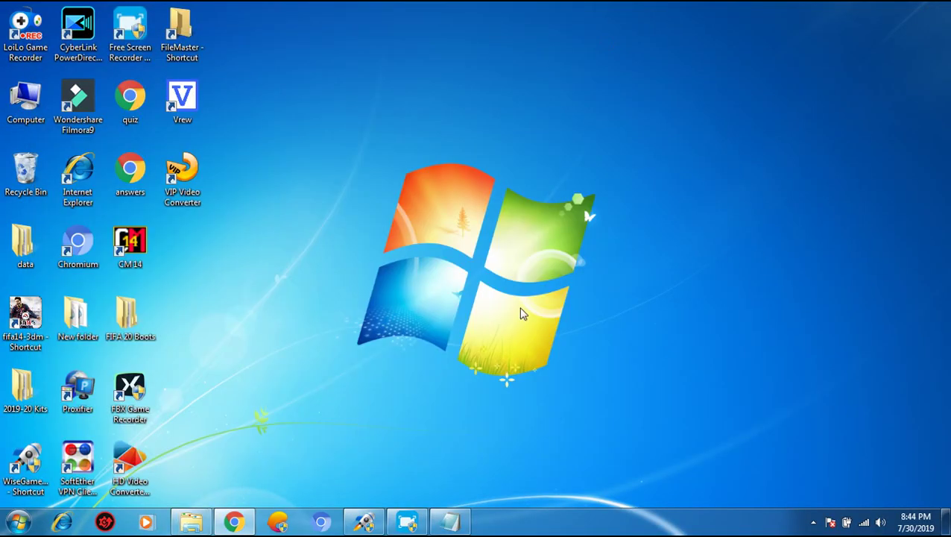
Step: Restore the Notepad note and add the line "This Were The Boots" below "So lets See The Video."
click(450, 521)
text(This V)
key(BackSpace)
text(WereThe)
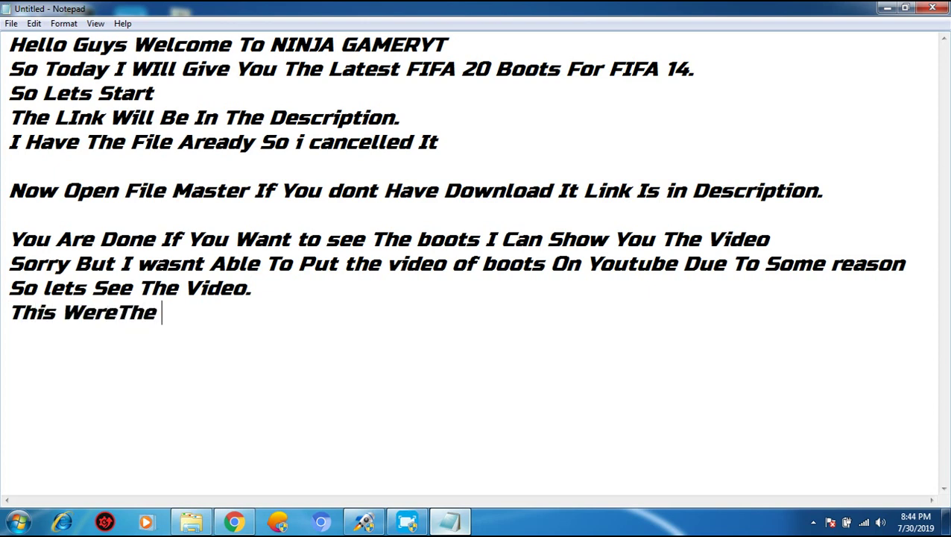
key(BackSpace)
key(BackSpace)
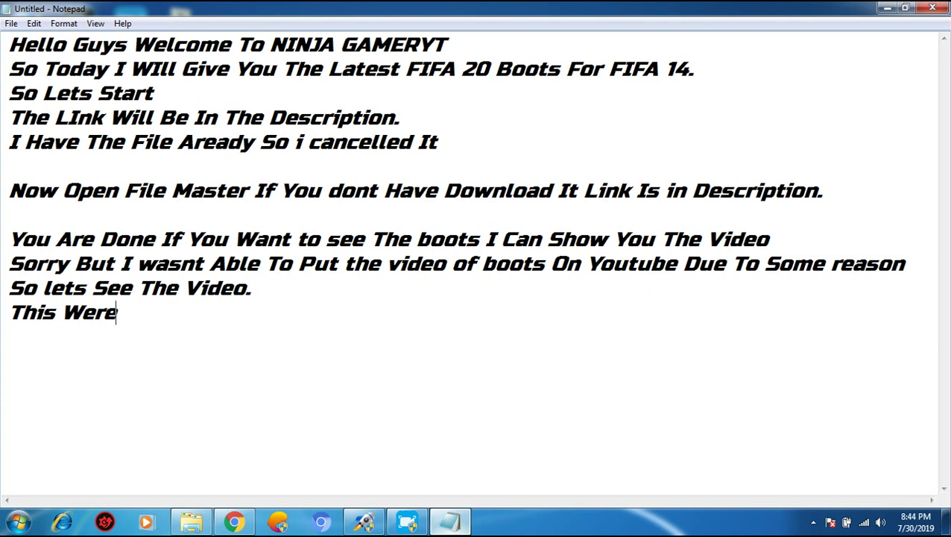
text(he Boots)
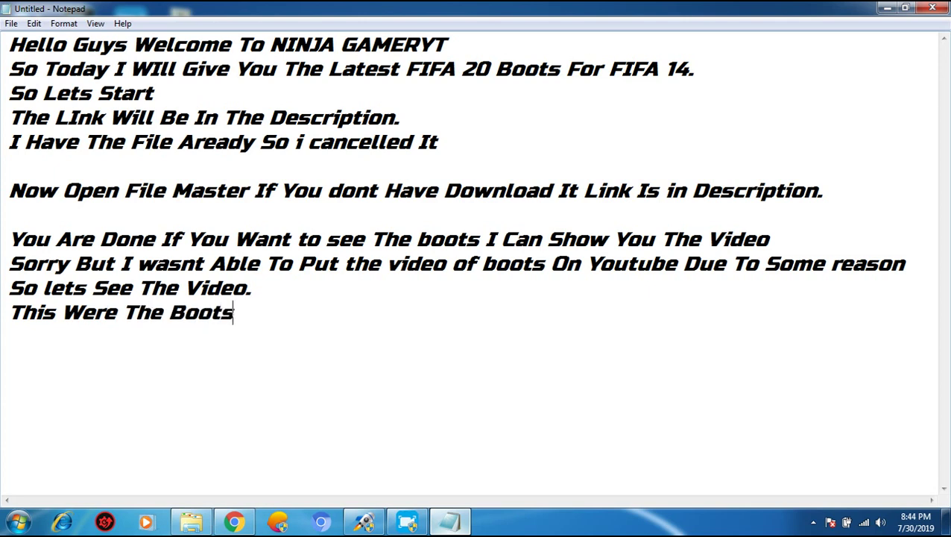
Step: Continue the last line of the note with "There are Many More But I Was"
text( There are Many More But I C)
key(BackSpace)
text(Was)
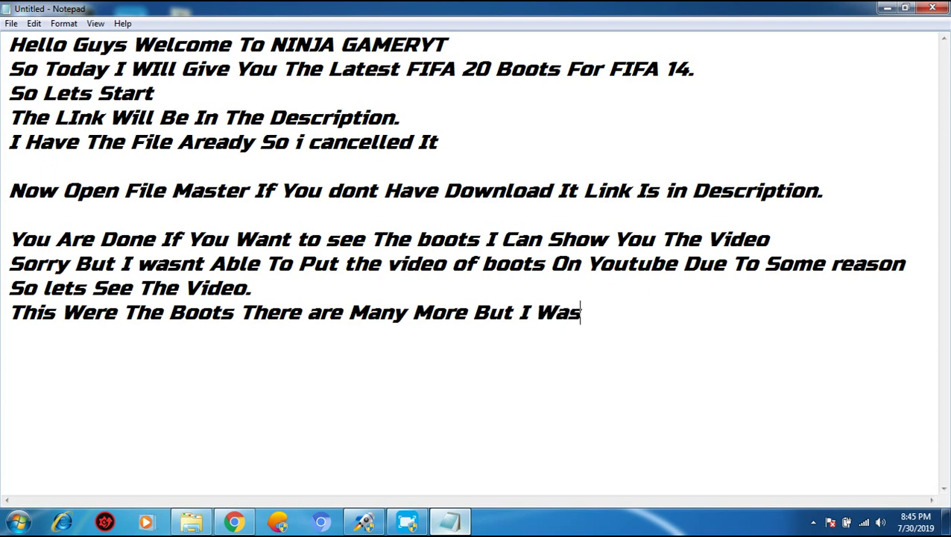